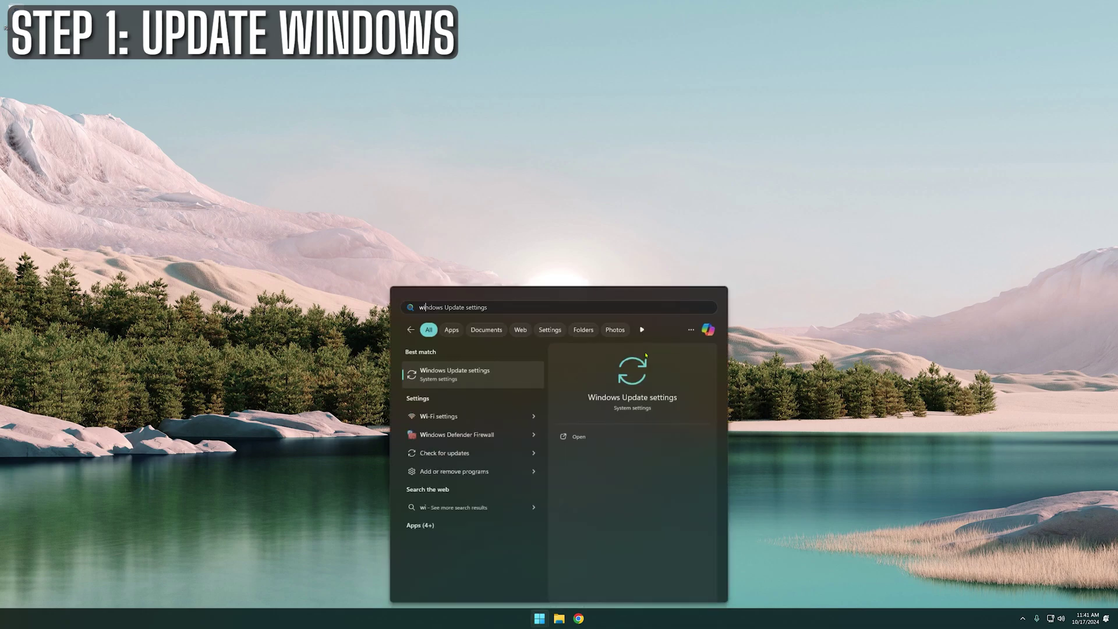
# Step: Search Windows for the update settings, open the Windows Update page and check for updates
pyautogui.press('BackSpace')
pyautogui.press('BackSpace')
pyautogui.press('BackSpace')
pyautogui.press('BackSpace')
pyautogui.press('BackSpace')
pyautogui.press('BackSpace')
pyautogui.press('BackSpace')
pyautogui.press('BackSpace')
pyautogui.press('BackSpace')
pyautogui.press('BackSpace')
pyautogui.press('BackSpace')
pyautogui.press('BackSpace')
pyautogui.press('BackSpace')
pyautogui.press('BackSpace')
pyautogui.press('BackSpace')
pyautogui.write('update settings')
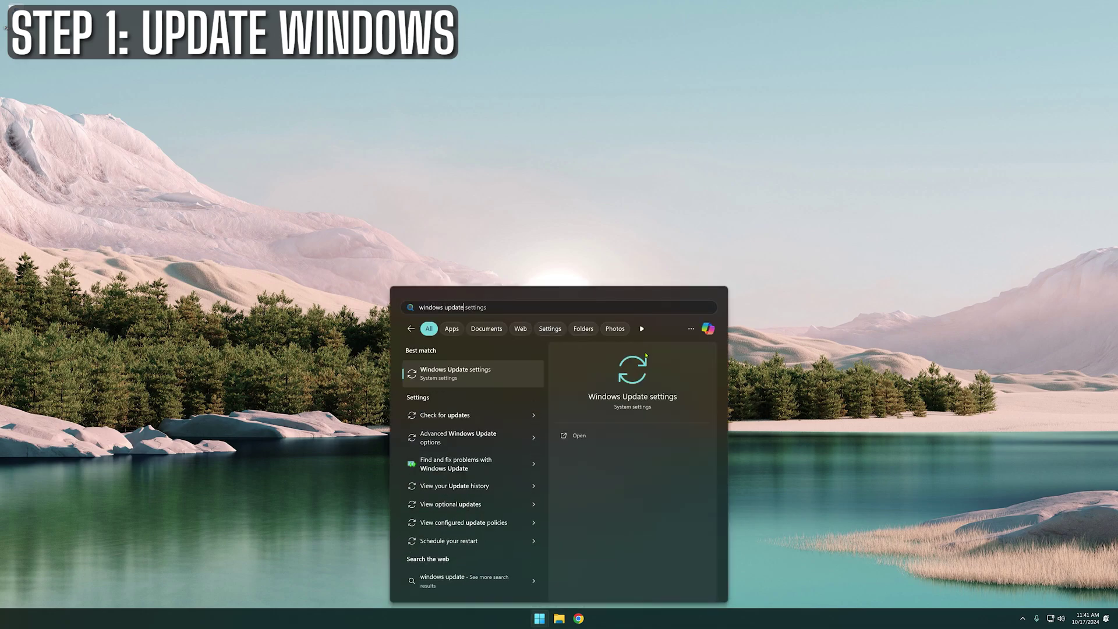
pyautogui.press('Return')
pyautogui.click(549, 79)
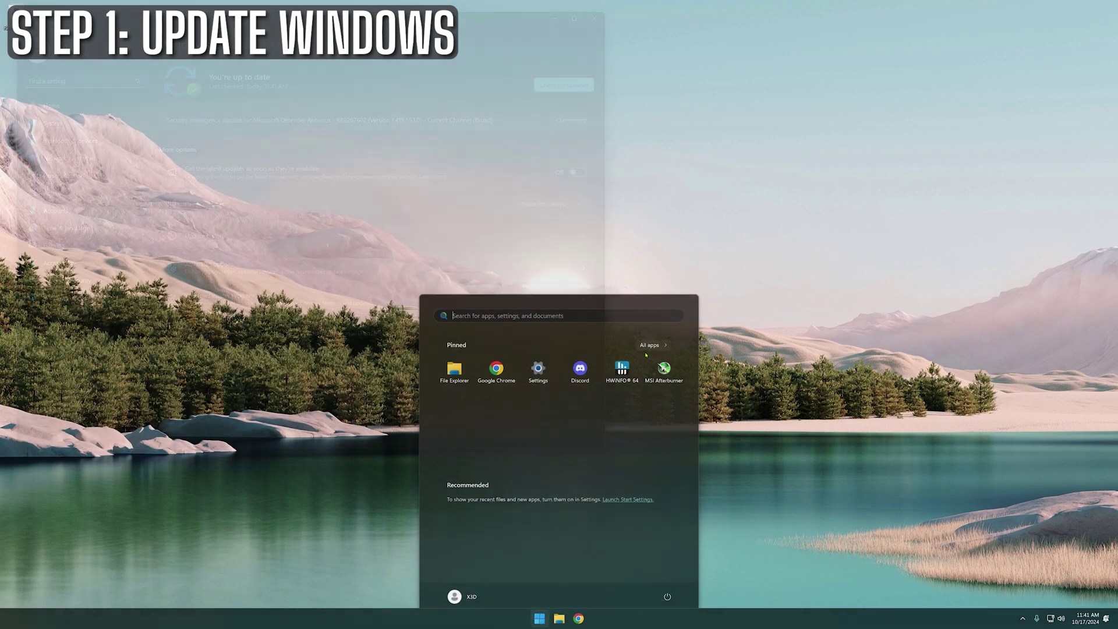
# Step: Reopen Windows Update settings through a system search and run the update check again
pyautogui.write('wi')
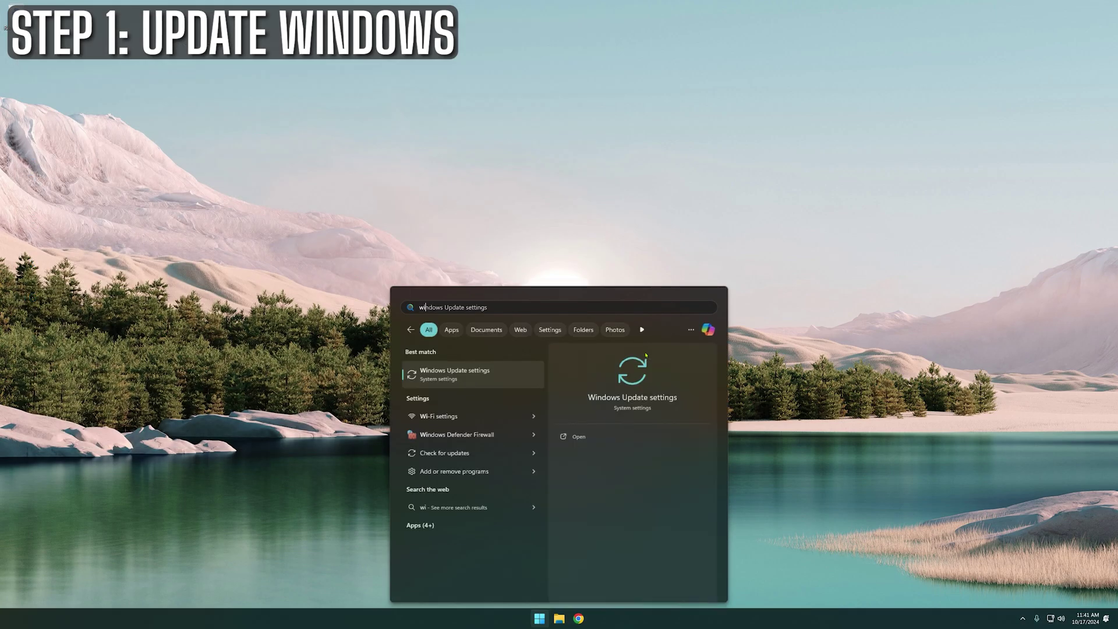
pyautogui.write('ndows update settings')
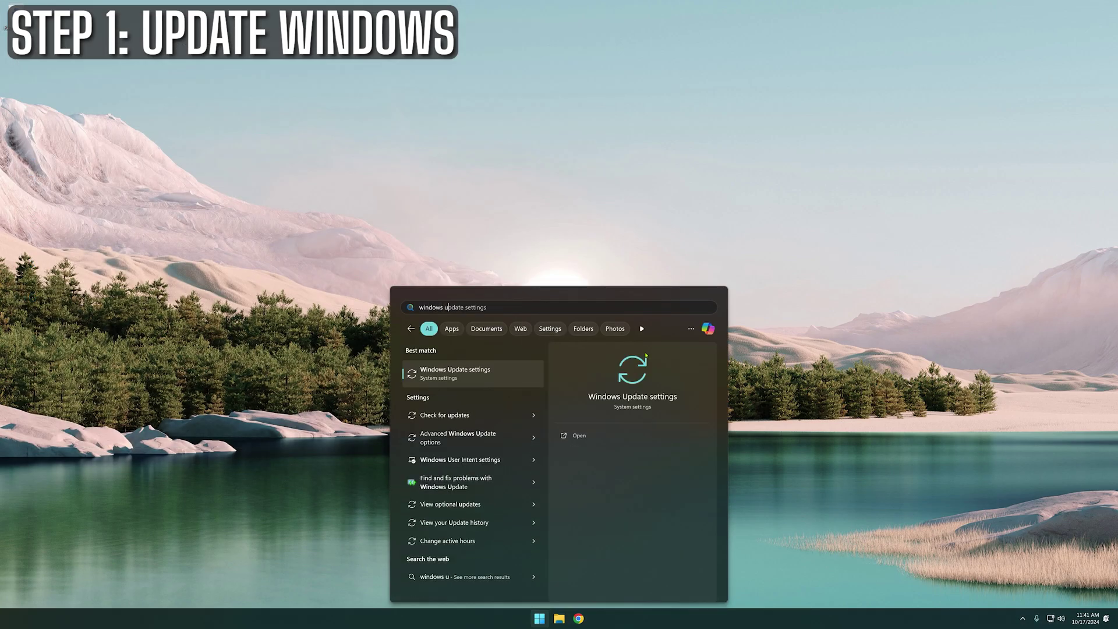
pyautogui.press('Return')
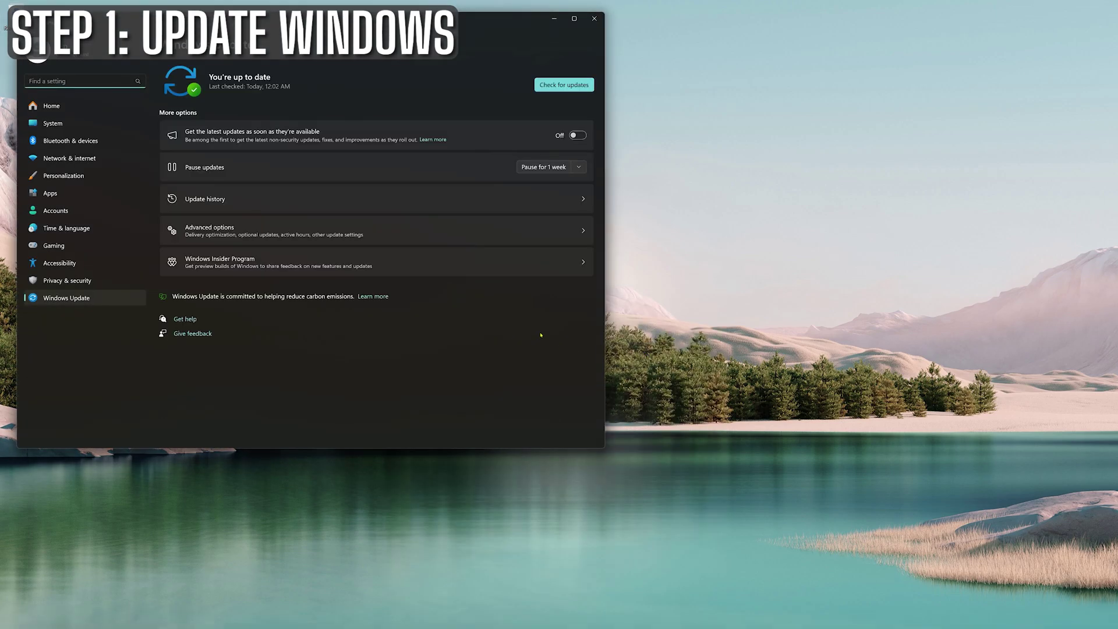
pyautogui.click(548, 82)
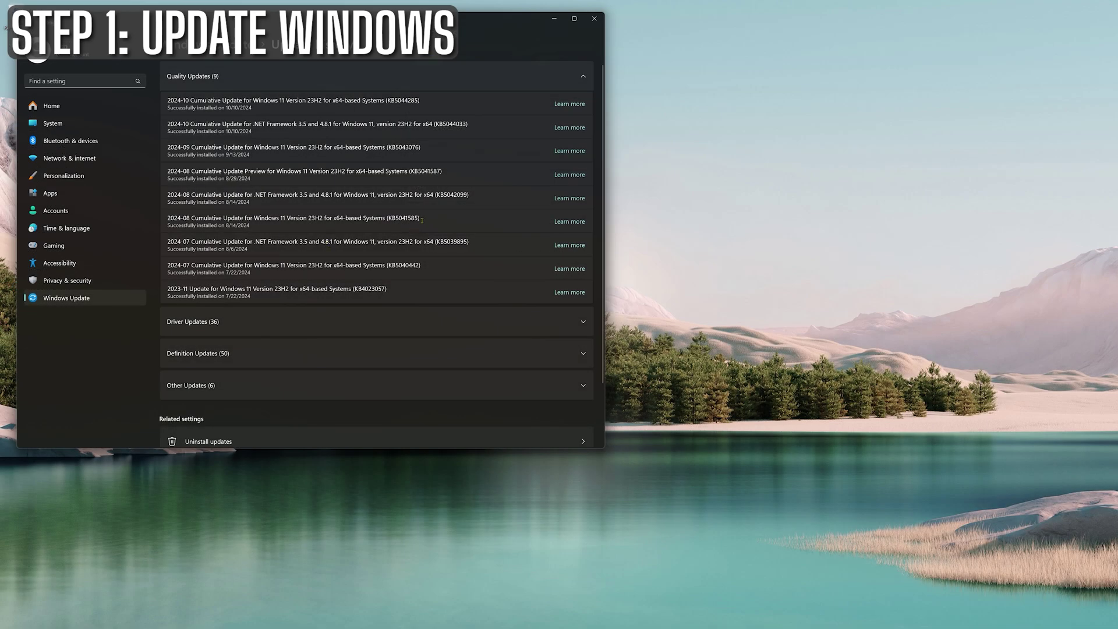
# Step: Review the KB5041587 entry in the update history and read TechPowerUp's article on AMD Ryzen branch prediction optimizations
pyautogui.moveTo(446, 173); pyautogui.dragTo(411, 174)
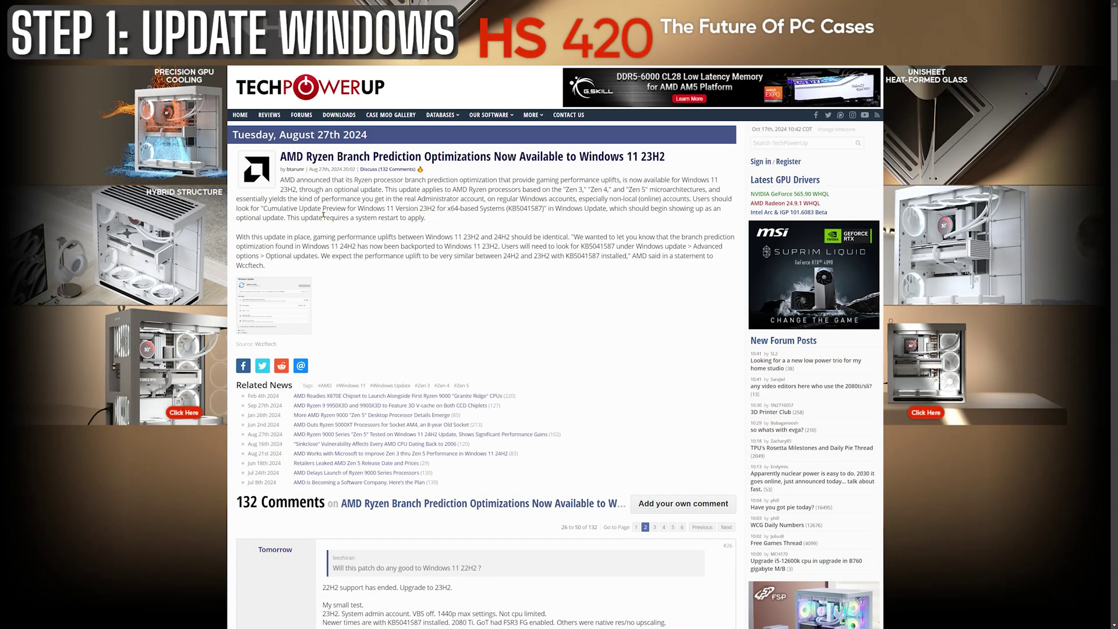
pyautogui.moveTo(286, 181); pyautogui.dragTo(719, 260)
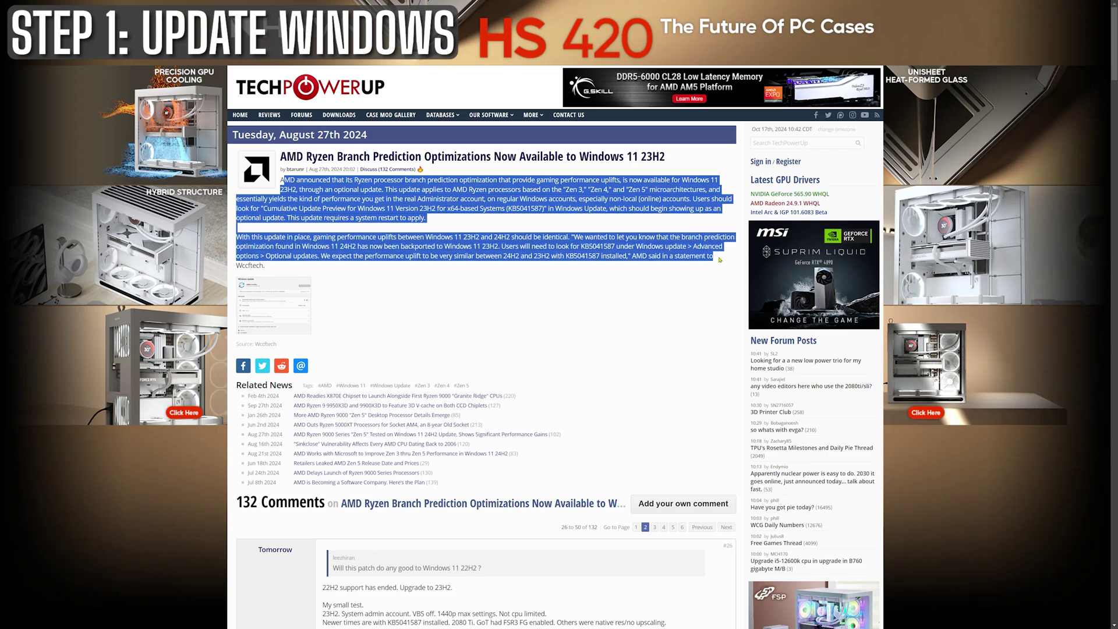
pyautogui.click(669, 284)
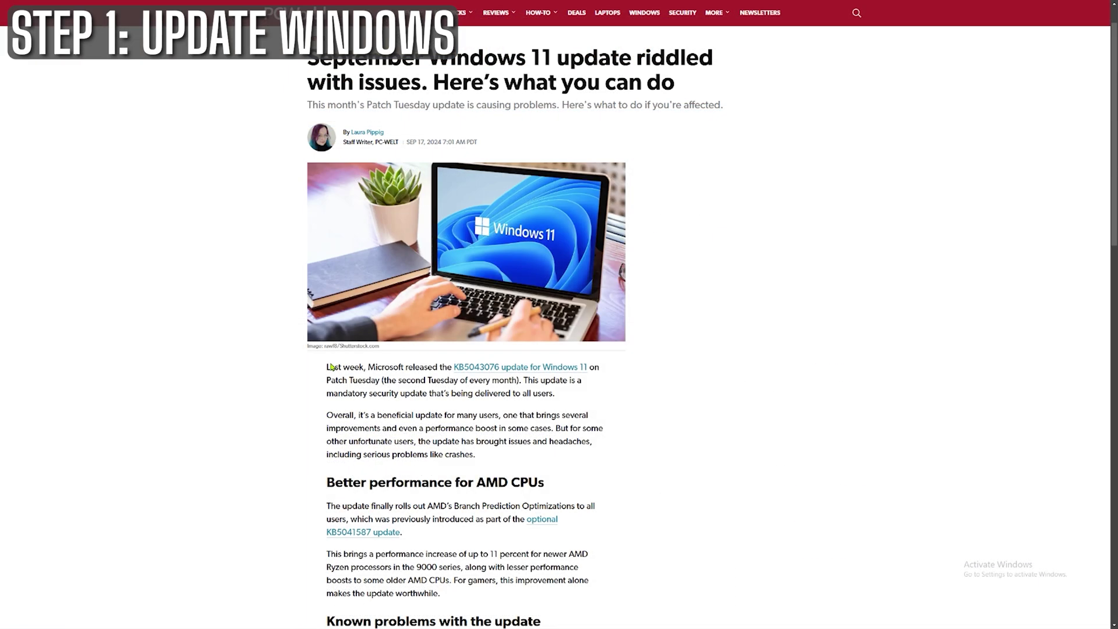
# Step: Read the September Windows 11 update article's passages on the KB5043076 release and better performance for AMD CPUs
pyautogui.moveTo(327, 367); pyautogui.dragTo(621, 369)
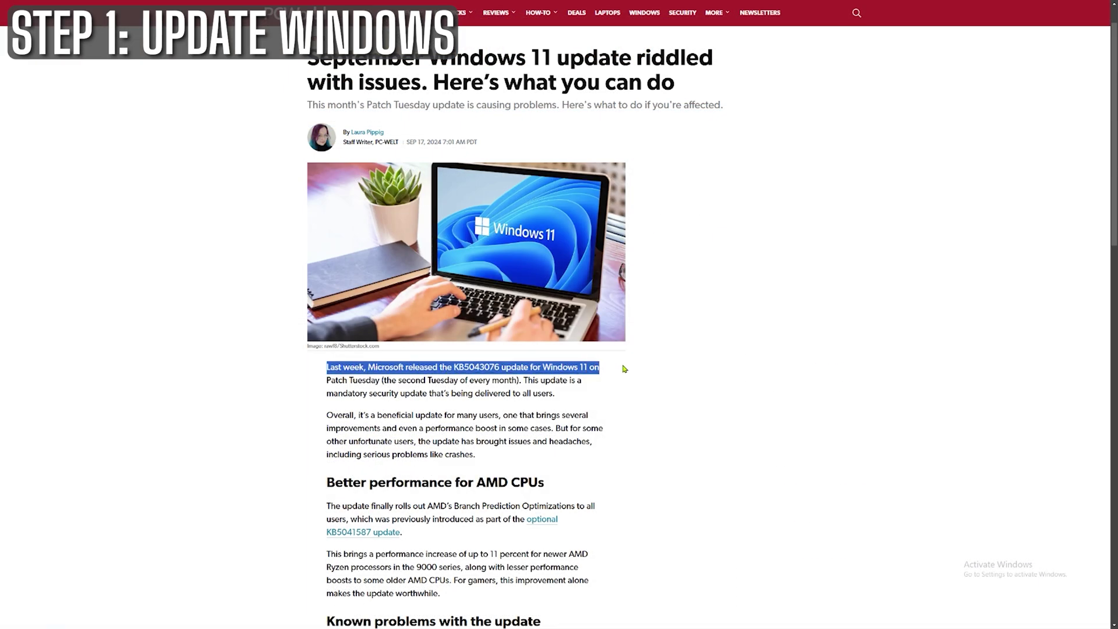
pyautogui.moveTo(331, 505); pyautogui.dragTo(522, 546)
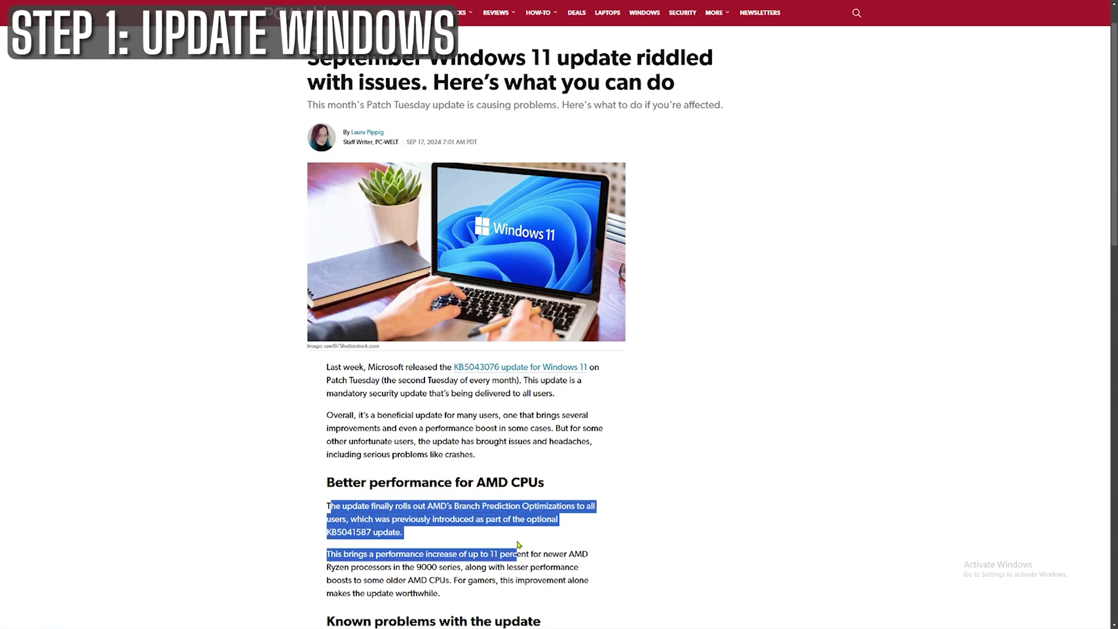
pyautogui.click(646, 534)
pyautogui.scroll(-3, 648, 532)
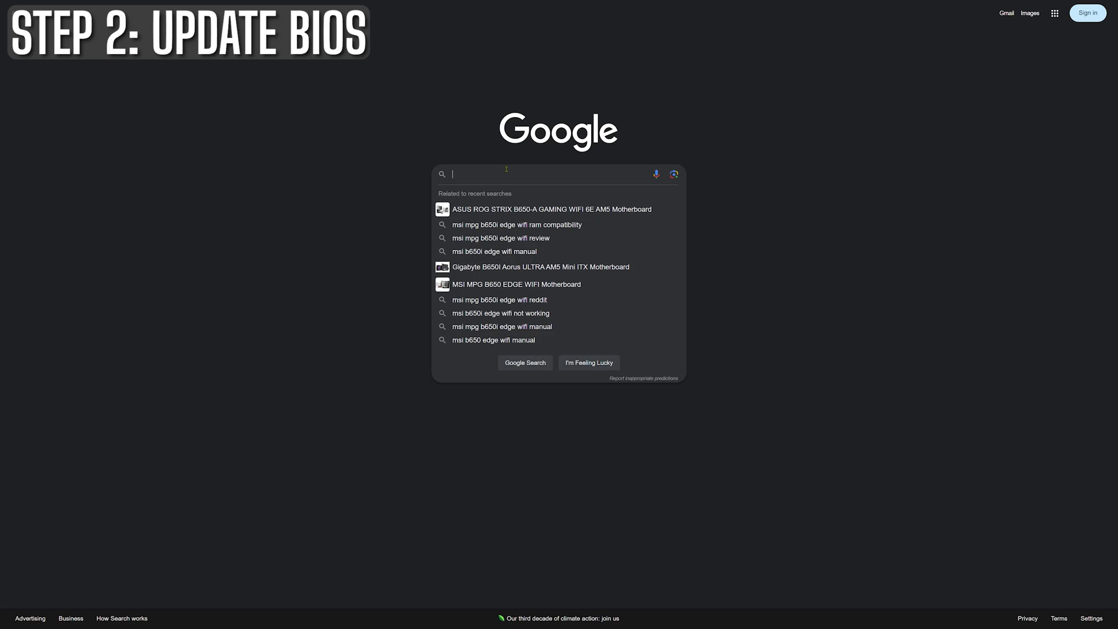
# Step: Search Google for "msi b650i edge BIOS", open the MPG B650I EDGE WIFI support page and dismiss its cookie notice
pyautogui.write('msi')
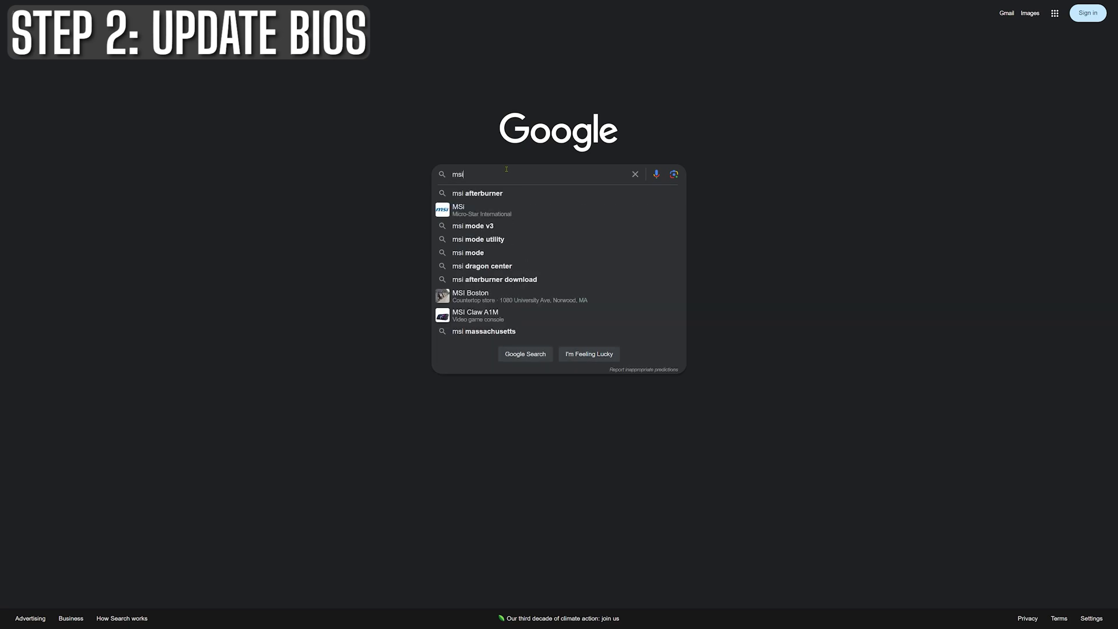
pyautogui.write(' b650i edge')
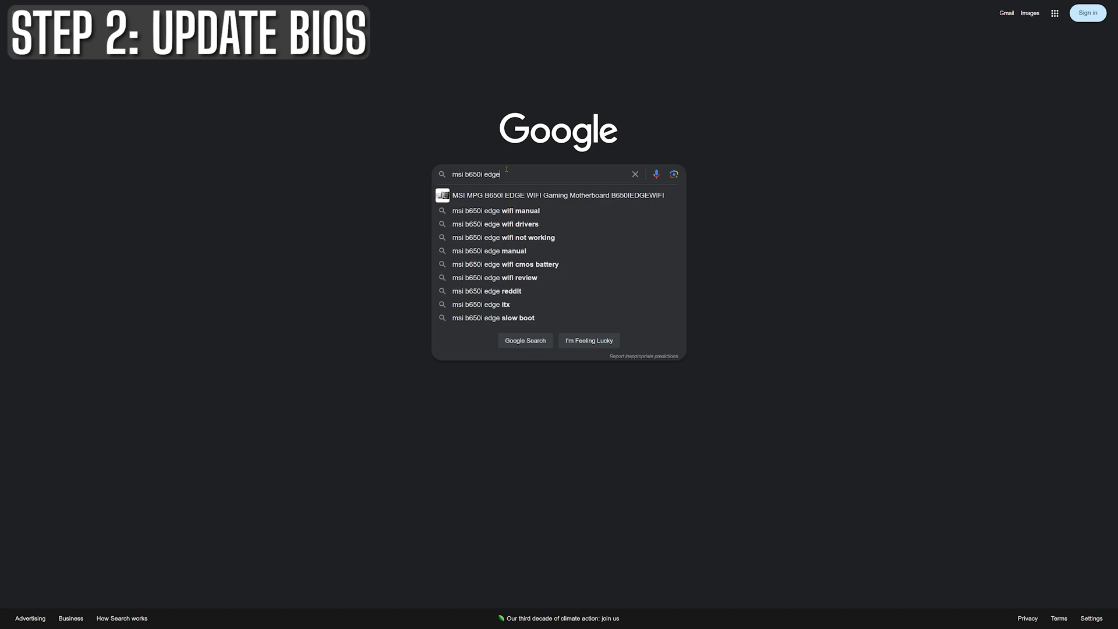
pyautogui.write(' bios')
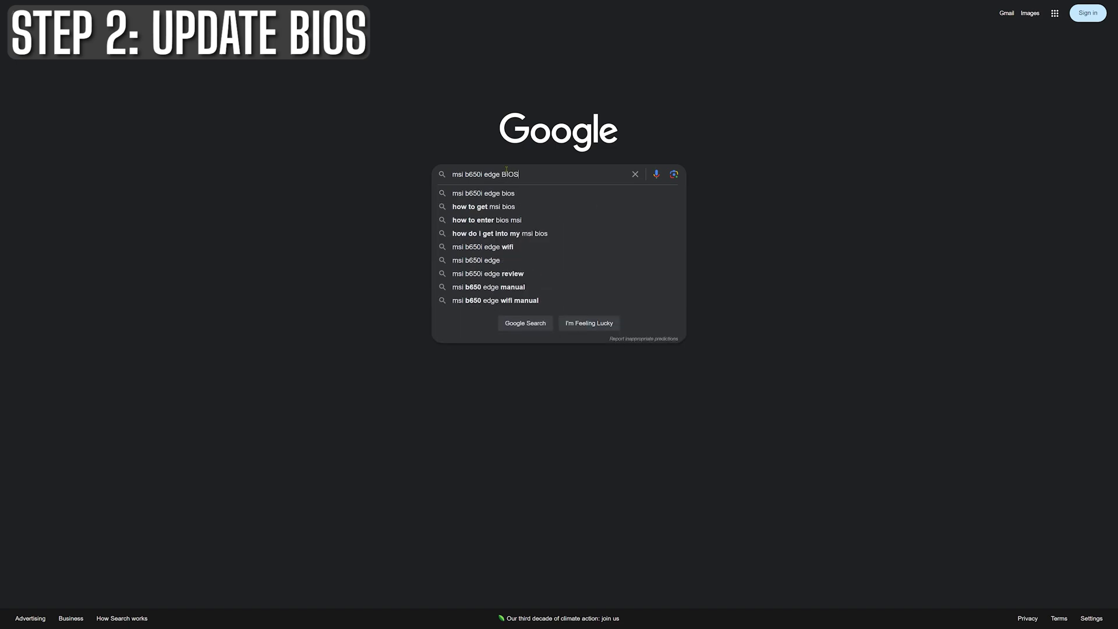
pyautogui.press('Return')
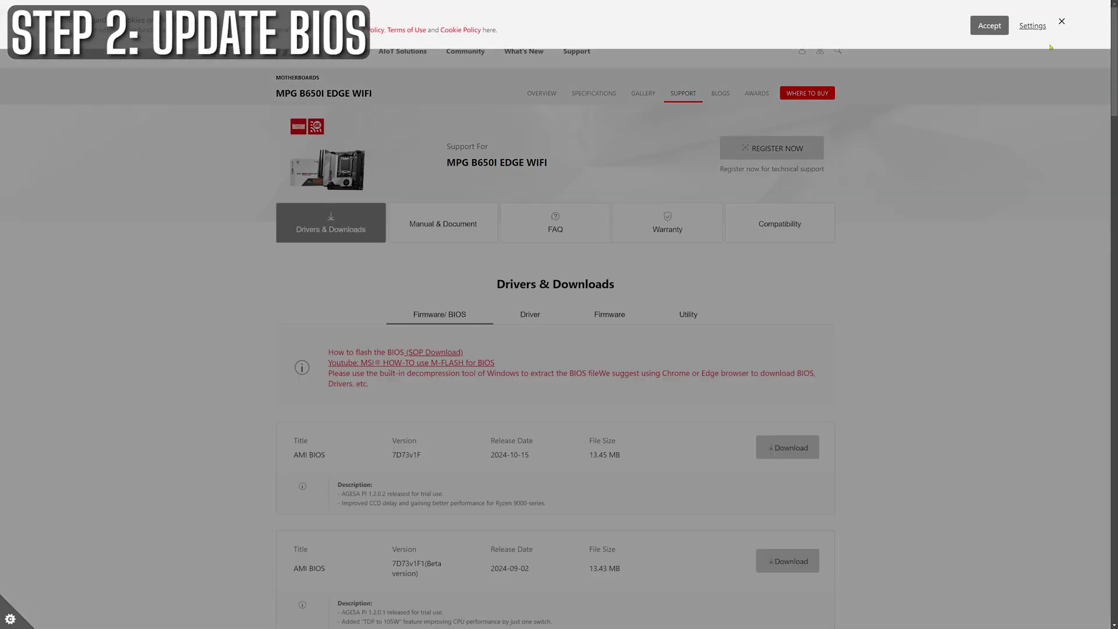
pyautogui.click(1061, 21)
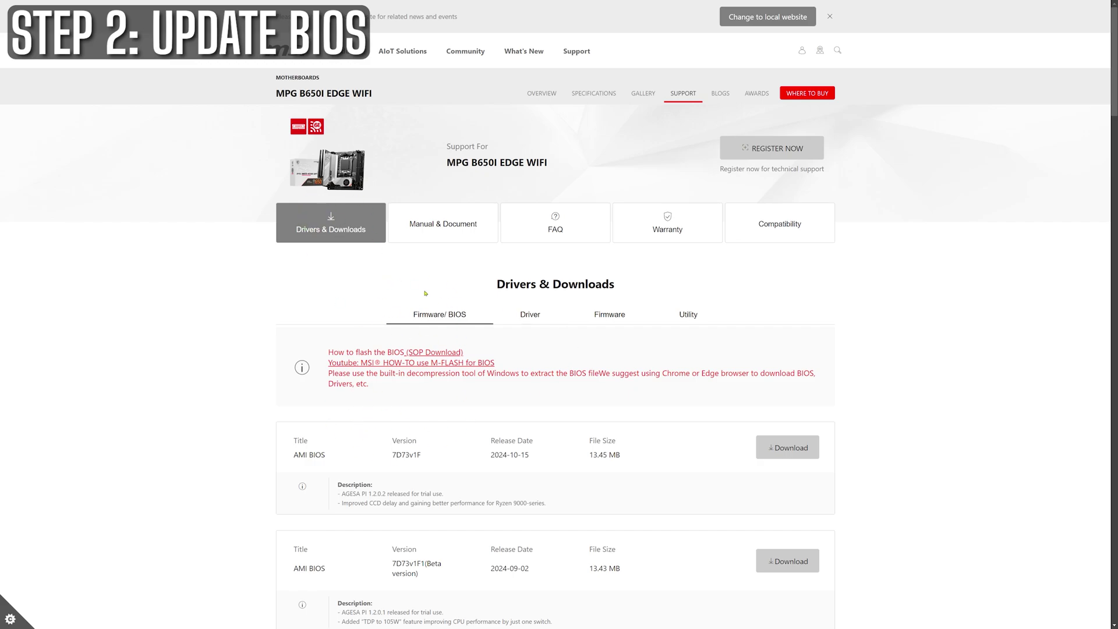
# Step: Examine the version and release date of the newest AMI BIOS entry in the motherboard's firmware downloads
pyautogui.moveTo(294, 457); pyautogui.dragTo(426, 457)
pyautogui.click(538, 464)
pyautogui.moveTo(490, 454); pyautogui.dragTo(521, 455)
pyautogui.moveTo(521, 455); pyautogui.dragTo(529, 455)
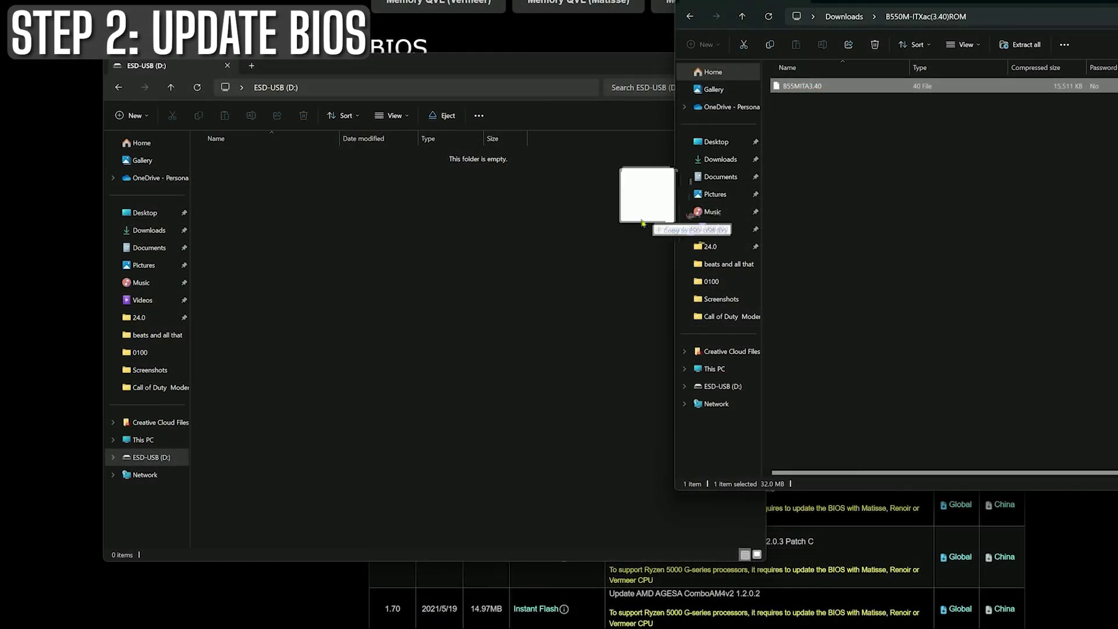
# Step: Copy the BIOS file B55MITA3.40 from the downloaded B550M-ITXac(3.40)ROM archive to the ESD-USB (D:) drive
pyautogui.moveTo(643, 223); pyautogui.dragTo(518, 252)
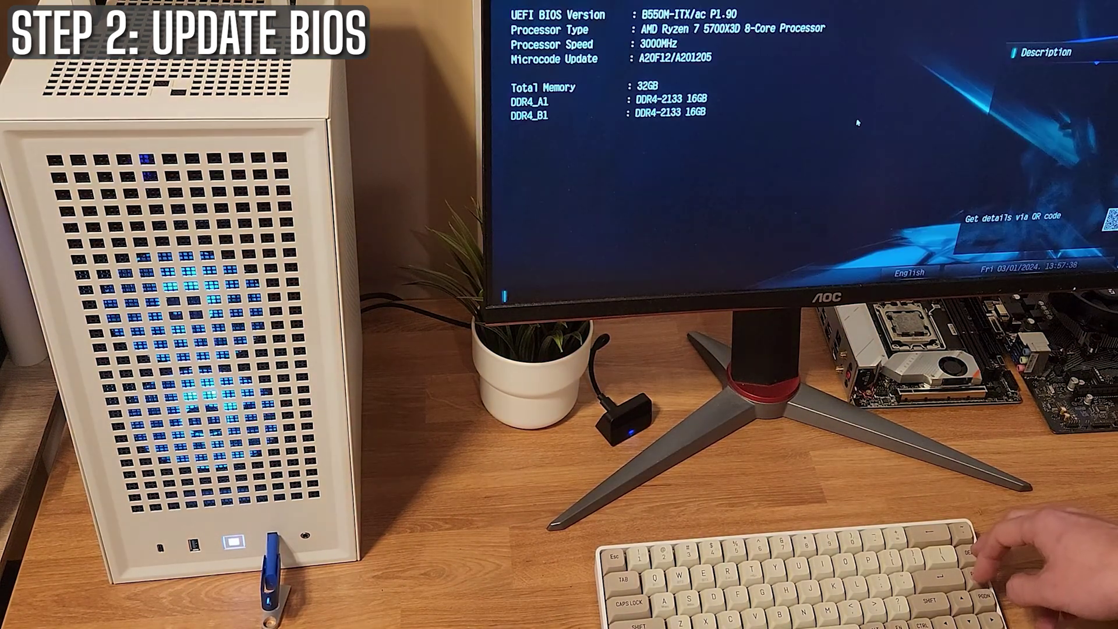
# Step: Run the Instant Flash tool in the UEFI and update the BIOS with B55MITA3.40 from the USB drive
pyautogui.press('Right')
pyautogui.press('Right')
pyautogui.press('Right')
pyautogui.press('Down')
pyautogui.press('Down')
pyautogui.press('Down')
pyautogui.press('Return')
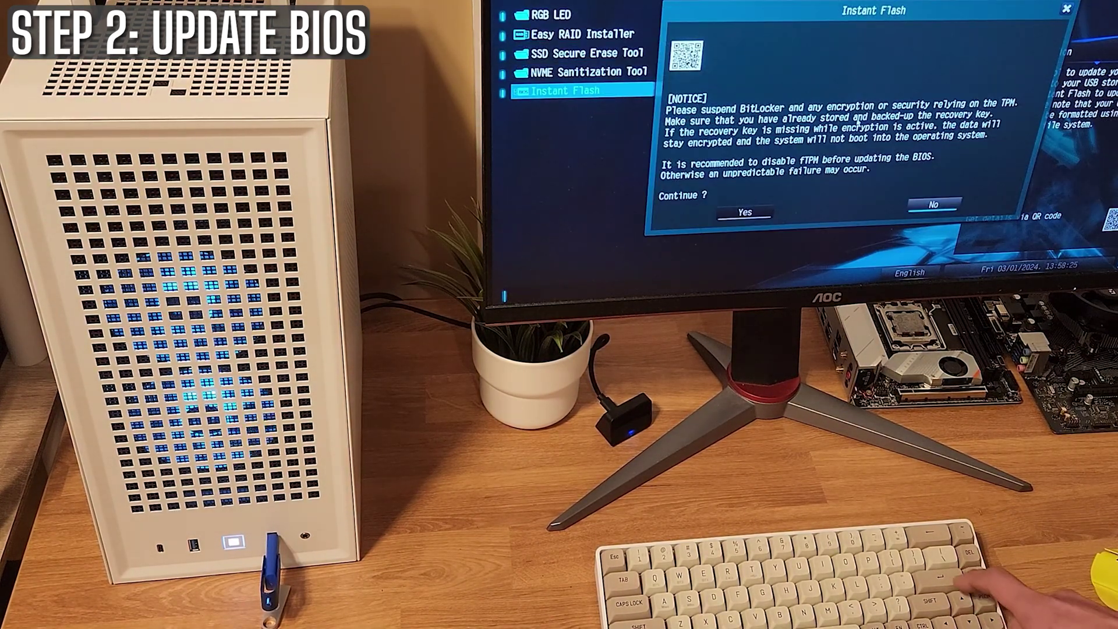
pyautogui.press('Escape')
pyautogui.press('Return')
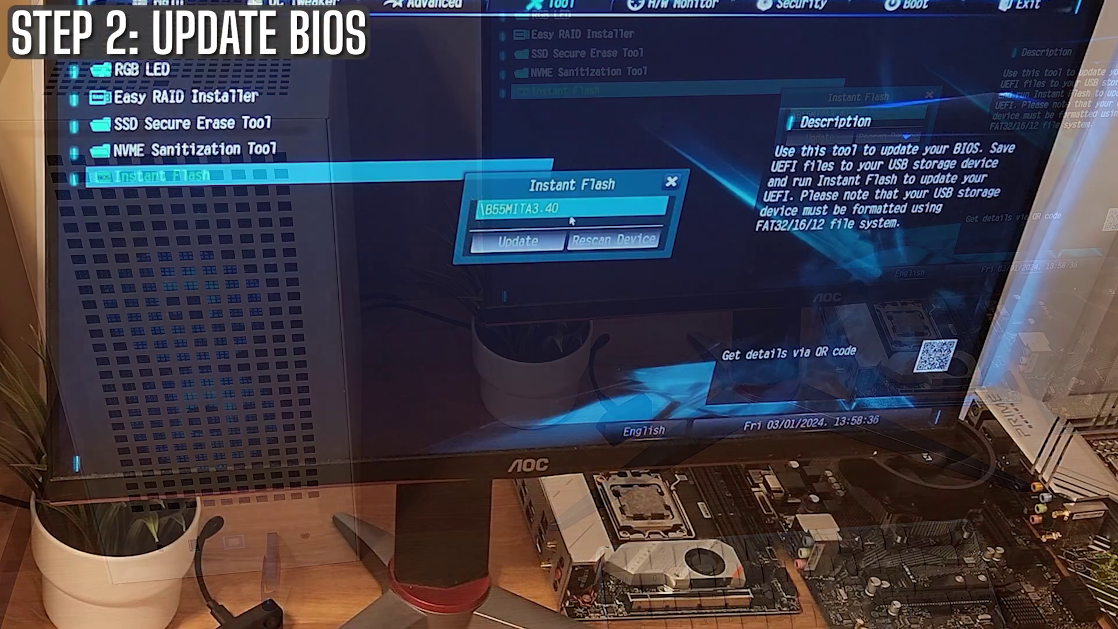
pyautogui.press('Return')
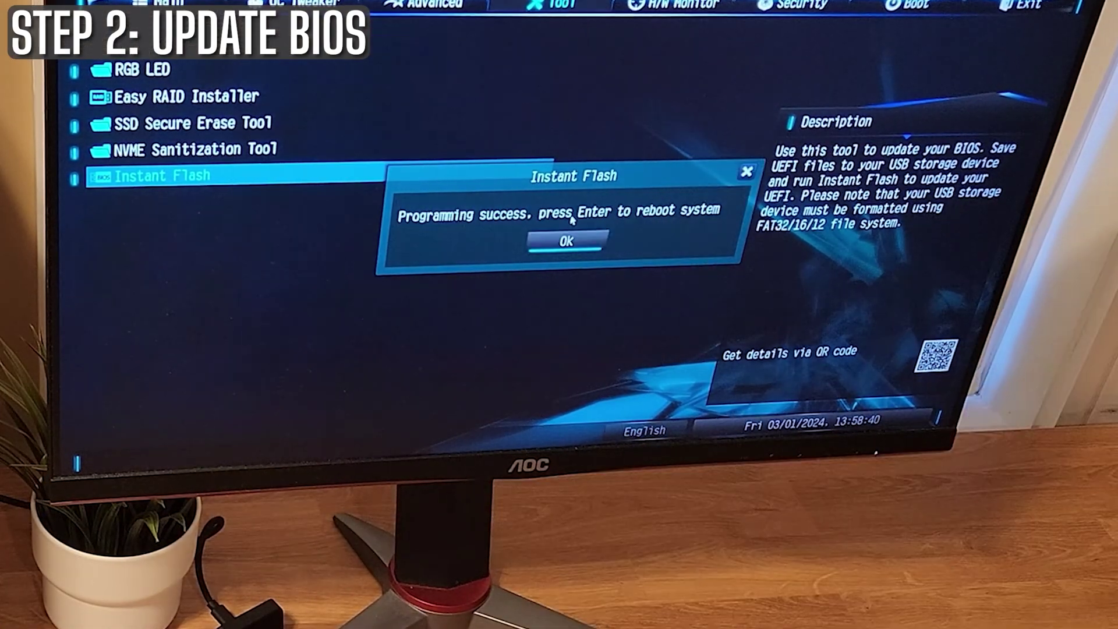
# Step: Reboot the system after flashing and enter the BIOS setup again
pyautogui.press('Return')
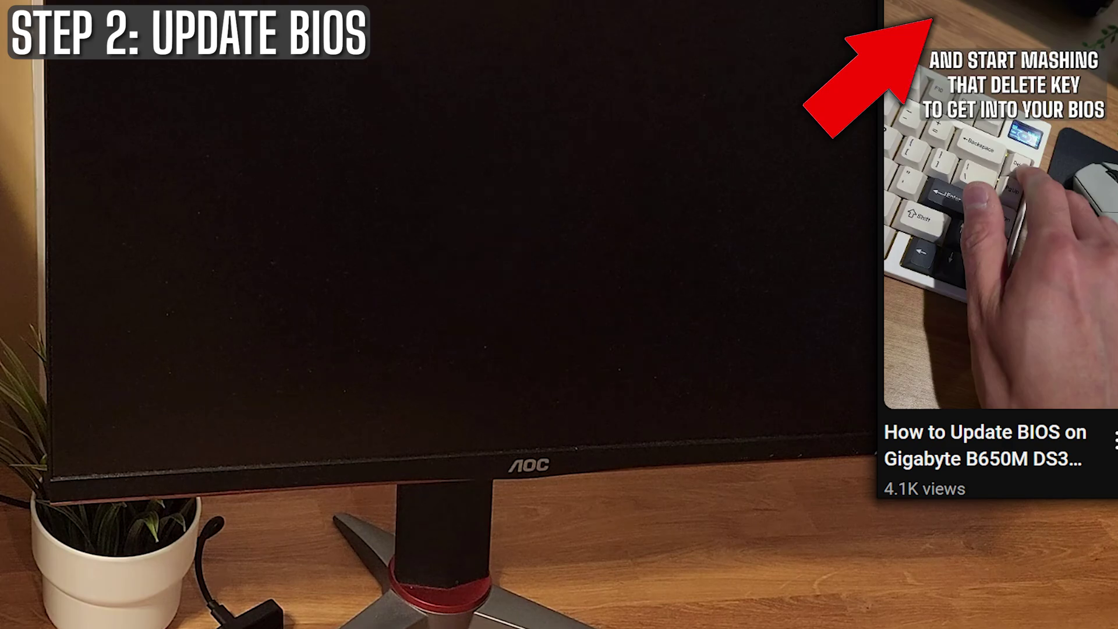
pyautogui.press('Delete')
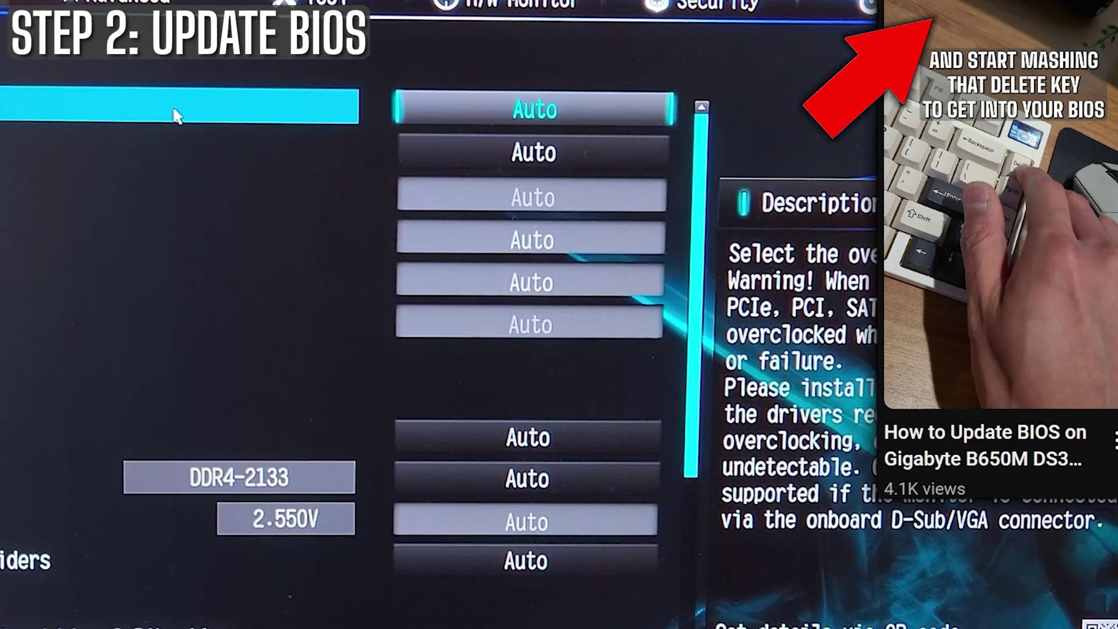
pyautogui.press('Down')
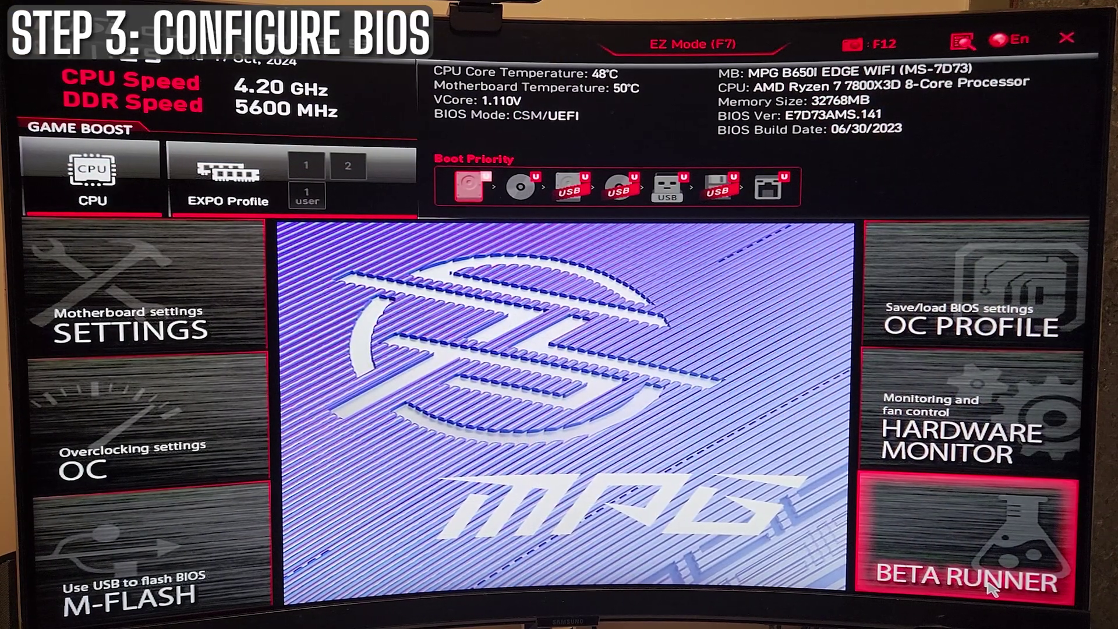
# Step: Open PCIe/PCI Sub-system Settings within the Advanced motherboard settings of the MSI BIOS
pyautogui.press('Left')
pyautogui.press('Up')
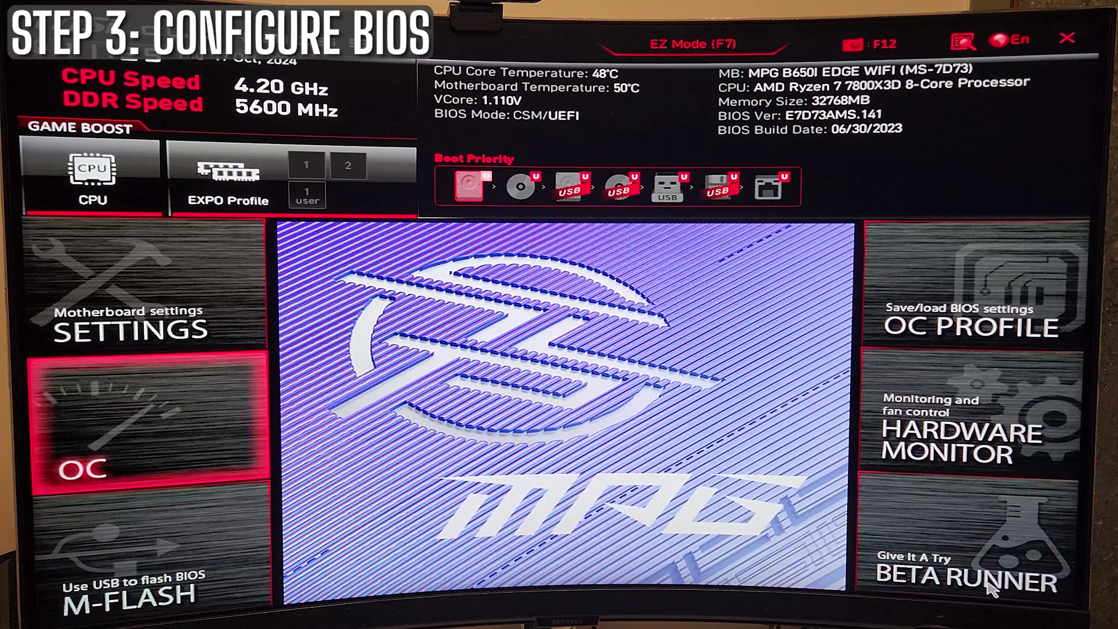
pyautogui.press('Up')
pyautogui.press('Return')
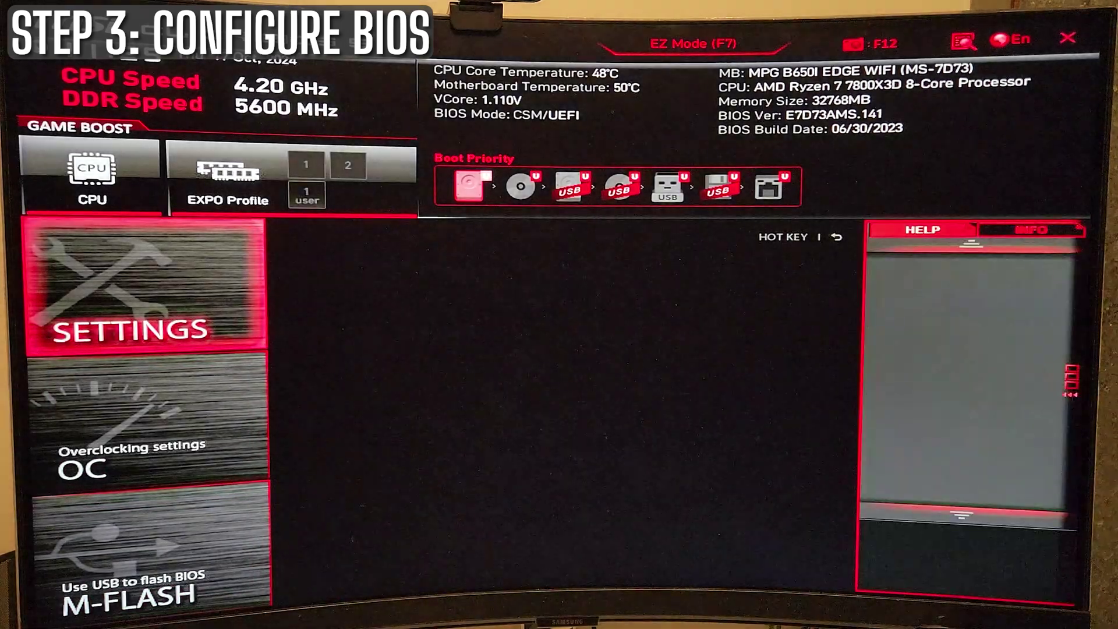
pyautogui.press('Down')
pyautogui.press('Return')
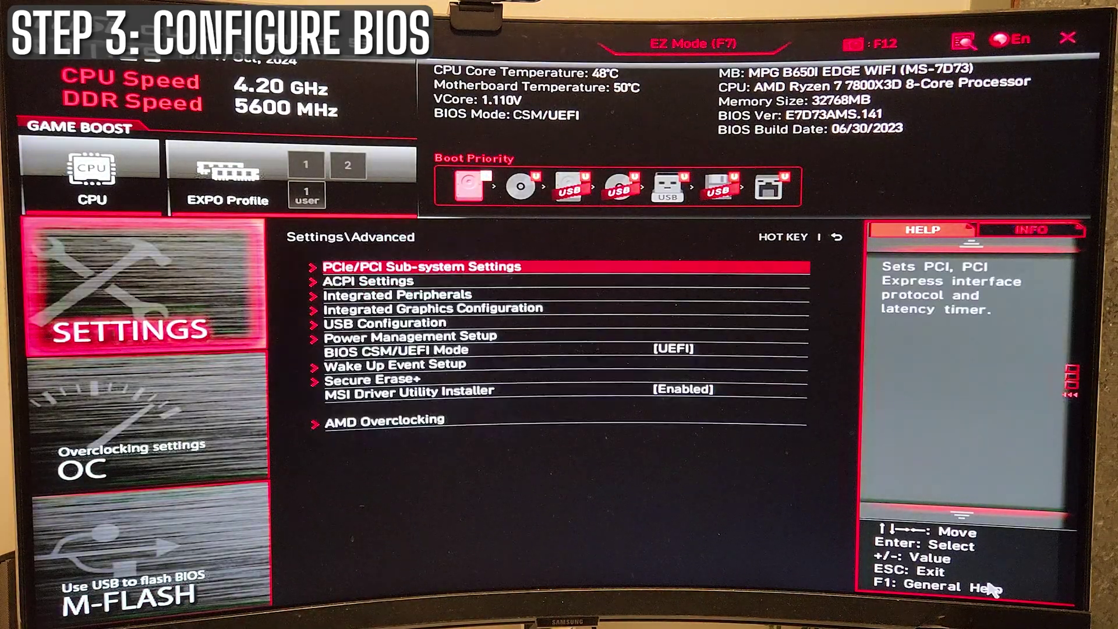
pyautogui.press('Return')
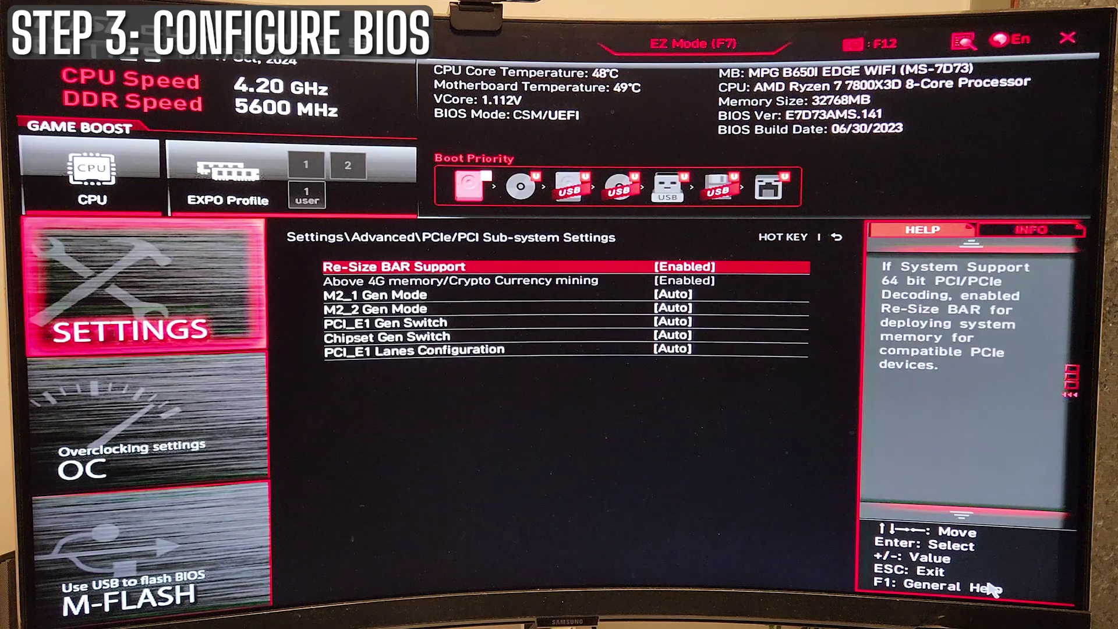
# Step: Check the Re-Size BAR Support and Above 4G memory options, and leave the PCIe/PCI Sub-system Settings
pyautogui.press('Down')
pyautogui.press('Down')
pyautogui.press('Up')
pyautogui.press('Up')
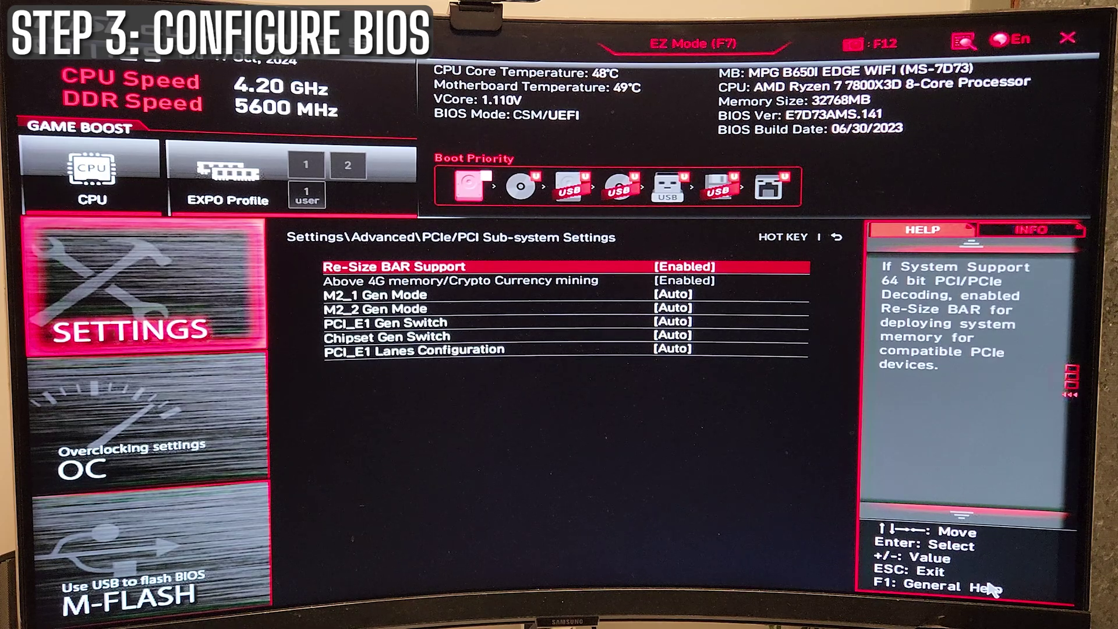
pyautogui.press('Escape')
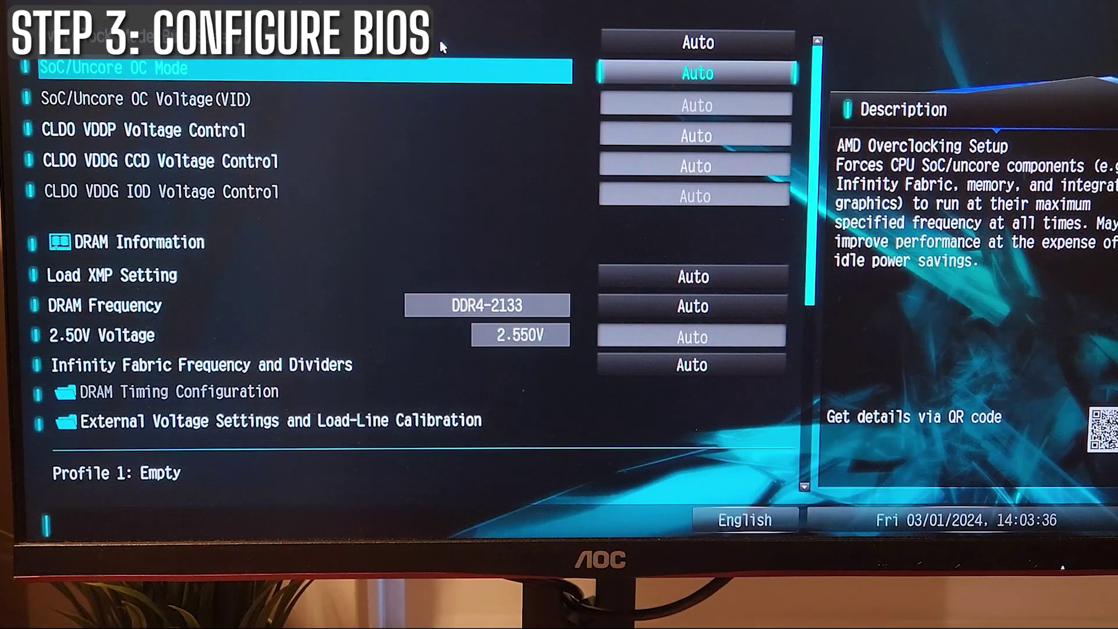
pyautogui.press('Down')
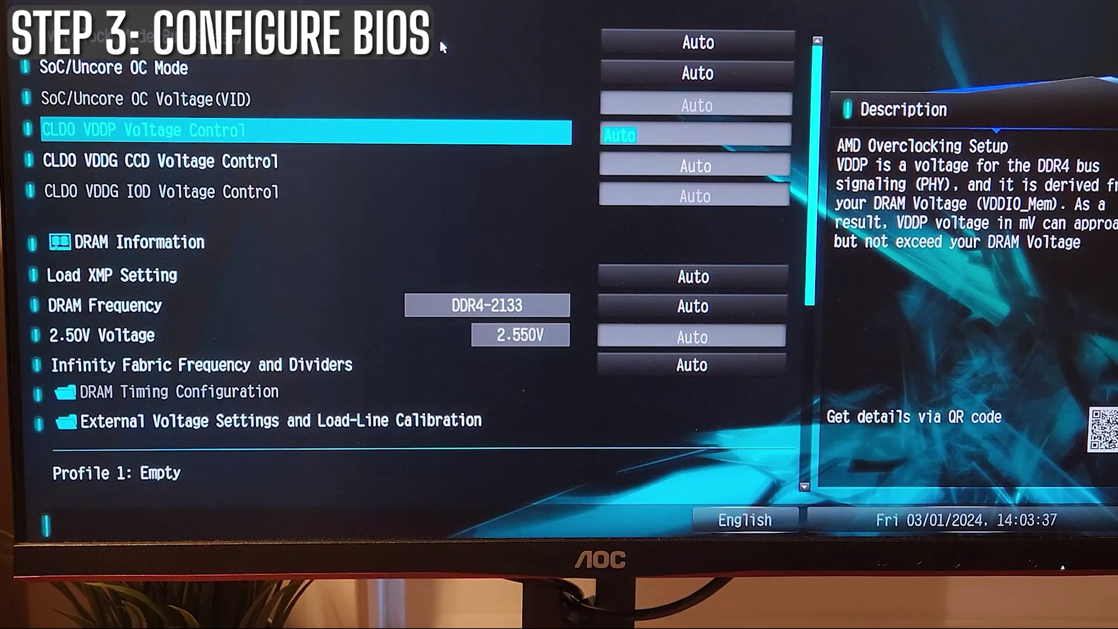
pyautogui.press('Down')
pyautogui.press('Down')
pyautogui.press('Down')
pyautogui.press('Down')
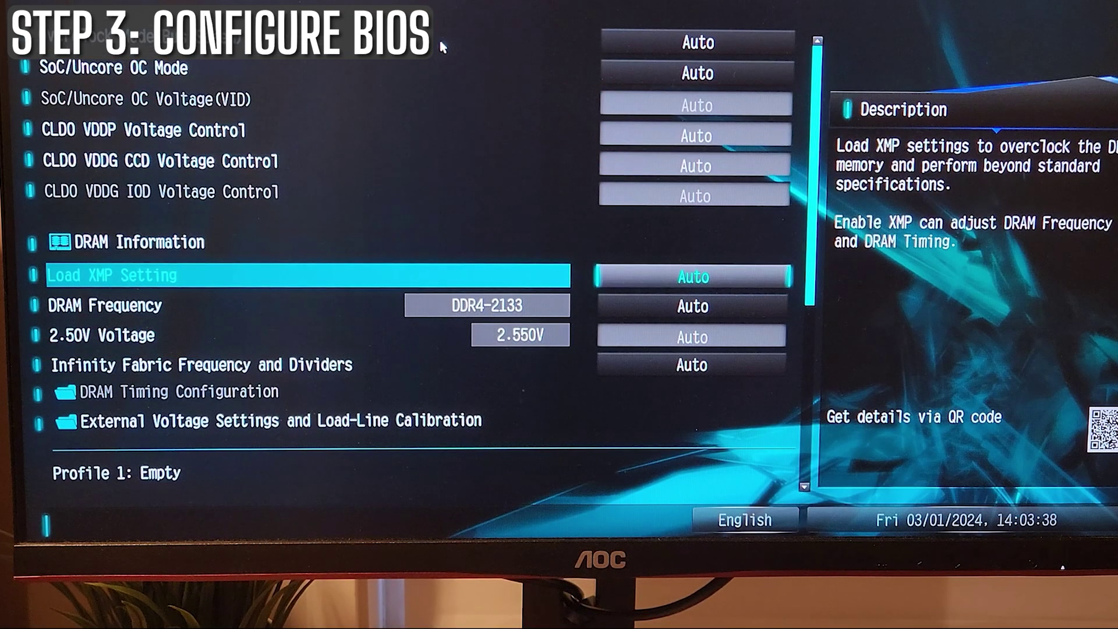
pyautogui.press('Return')
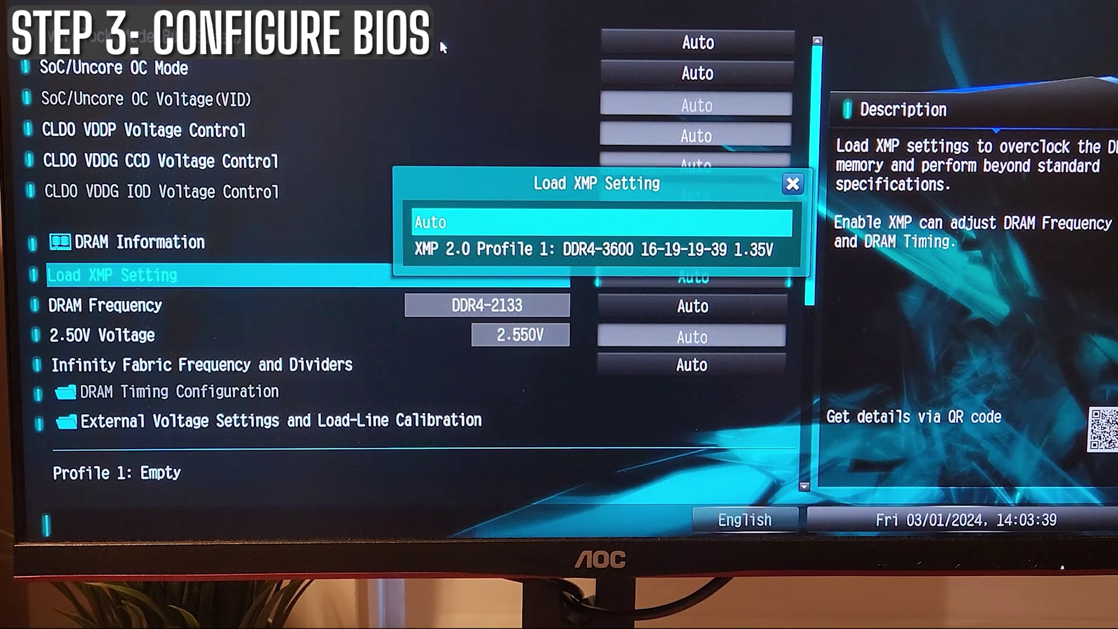
pyautogui.press('Down')
pyautogui.press('Return')
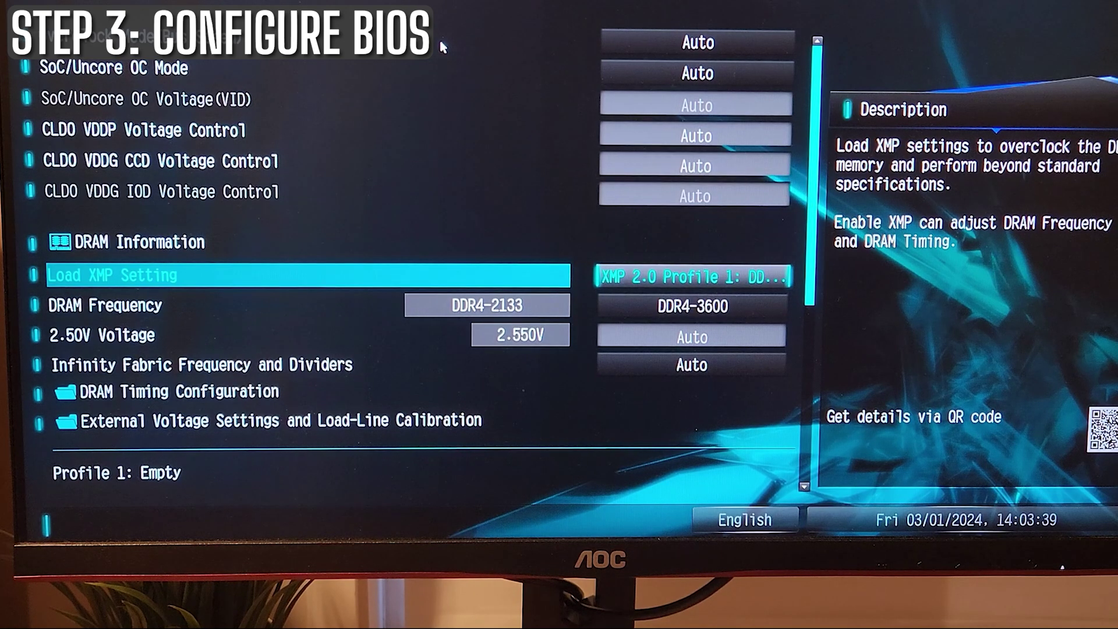
# Step: Open the Infinity Fabric Frequency and Dividers options and browse the available frequencies past 1767MHz
pyautogui.press('Down')
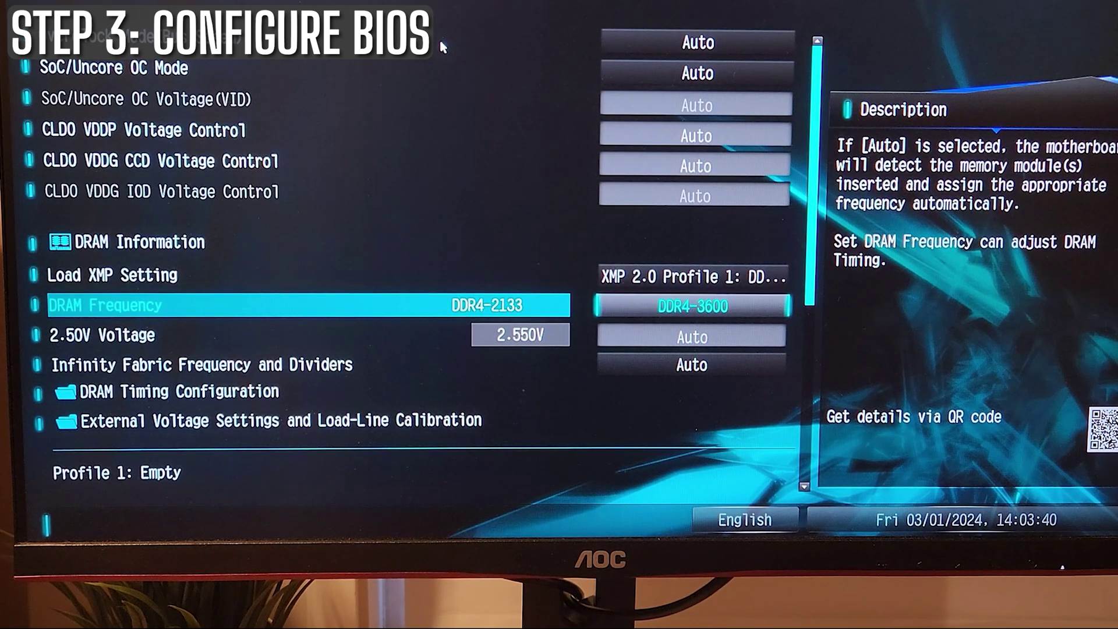
pyautogui.press('Down')
pyautogui.press('Down')
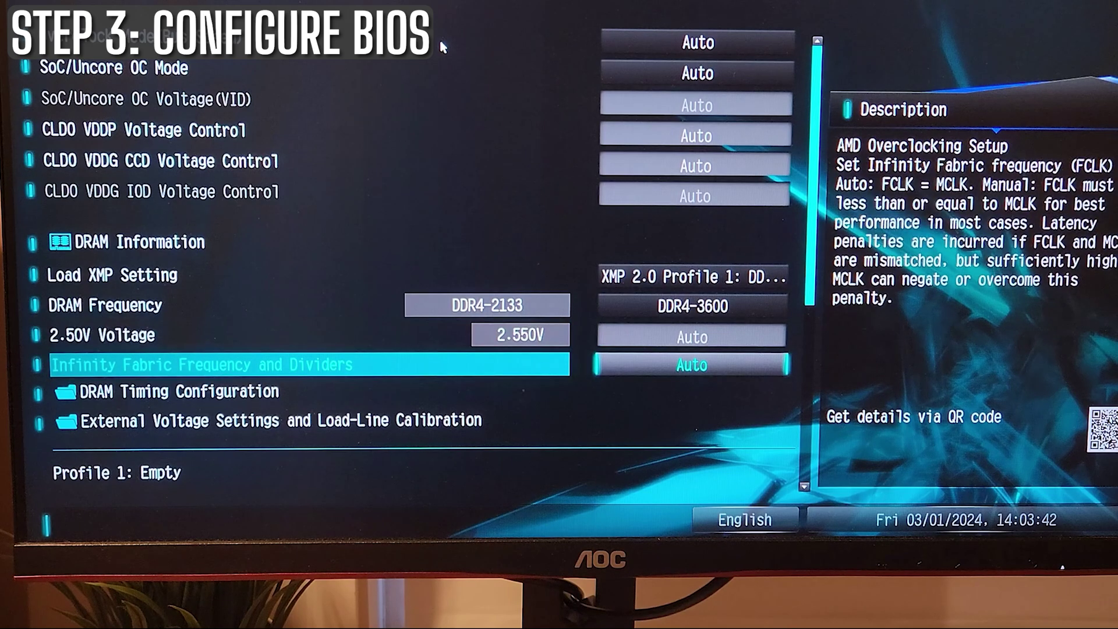
pyautogui.press('Return')
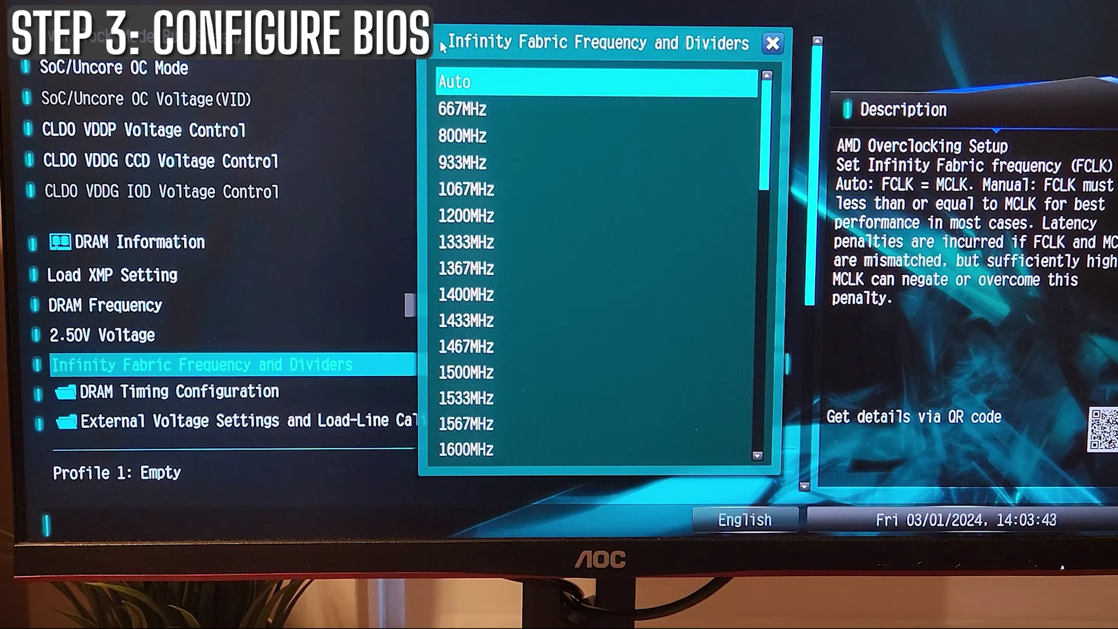
pyautogui.press('Down')
pyautogui.press('Down')
pyautogui.press('Down')
pyautogui.press('Down')
pyautogui.press('Down')
pyautogui.press('Down')
pyautogui.press('Down')
pyautogui.press('Down')
pyautogui.press('Down')
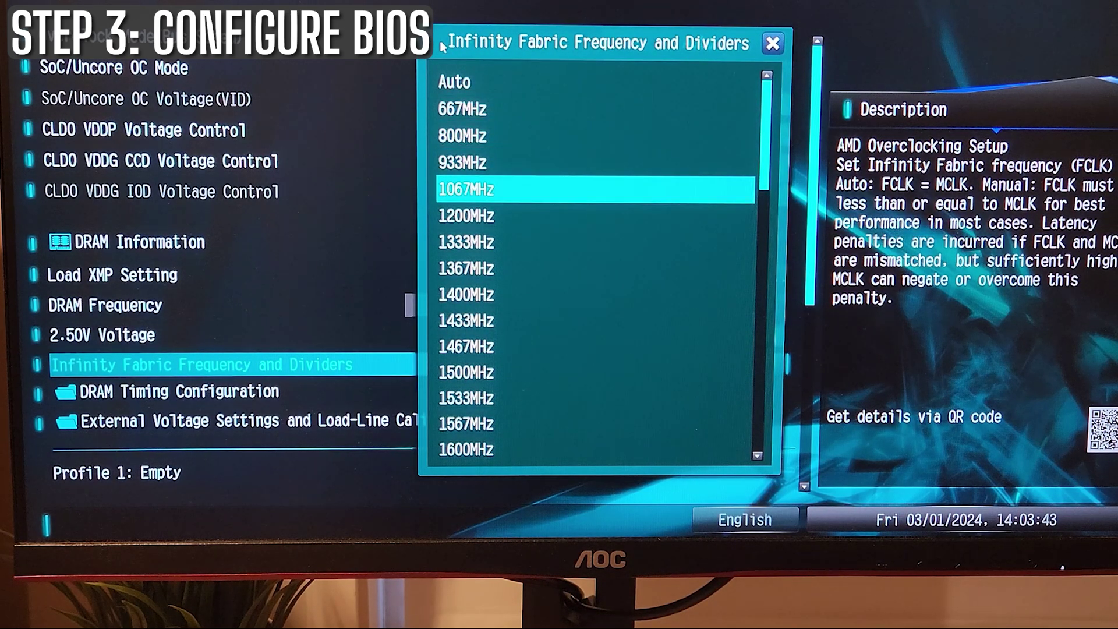
pyautogui.press('Down')
pyautogui.press('Down')
pyautogui.press('Down')
pyautogui.press('Down')
pyautogui.press('Down')
pyautogui.press('Down')
pyautogui.press('Down')
pyautogui.press('Down')
pyautogui.press('Down')
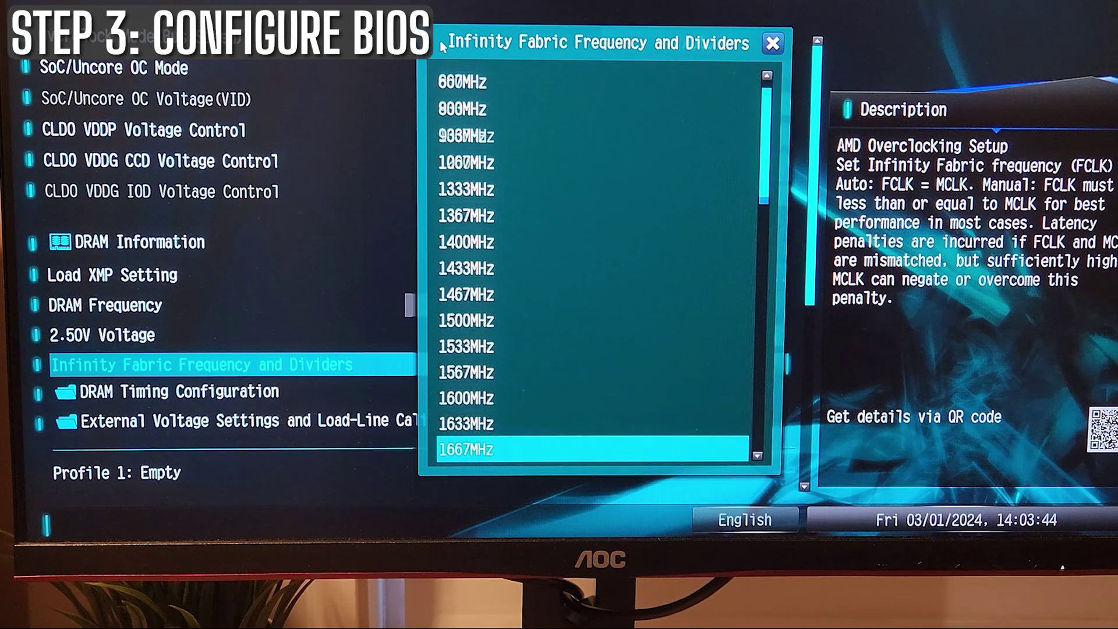
pyautogui.press('Down')
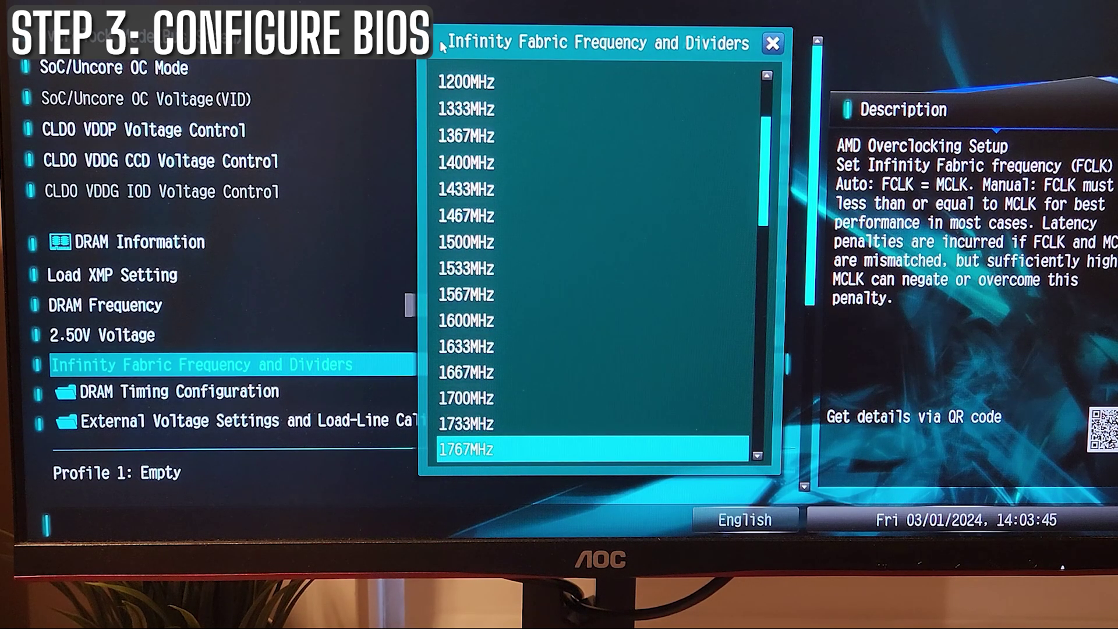
pyautogui.press('Down')
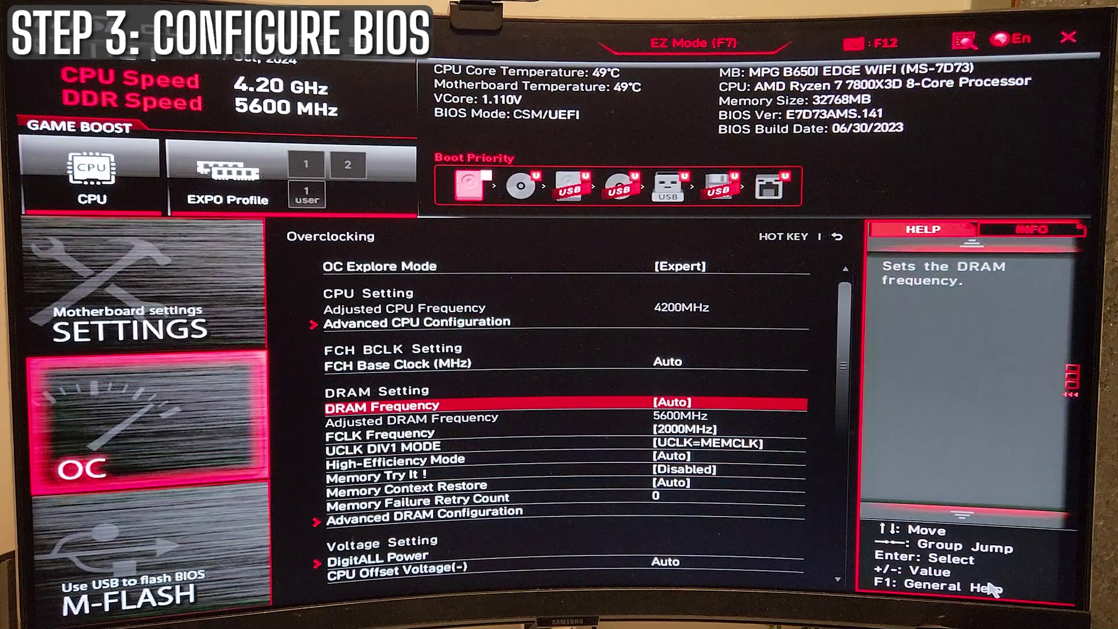
# Step: Choose 2000MHz for FCLK Frequency and UCLK=MEMCLK for UCLK DIV1 MODE in the Overclocking settings
pyautogui.press('Down')
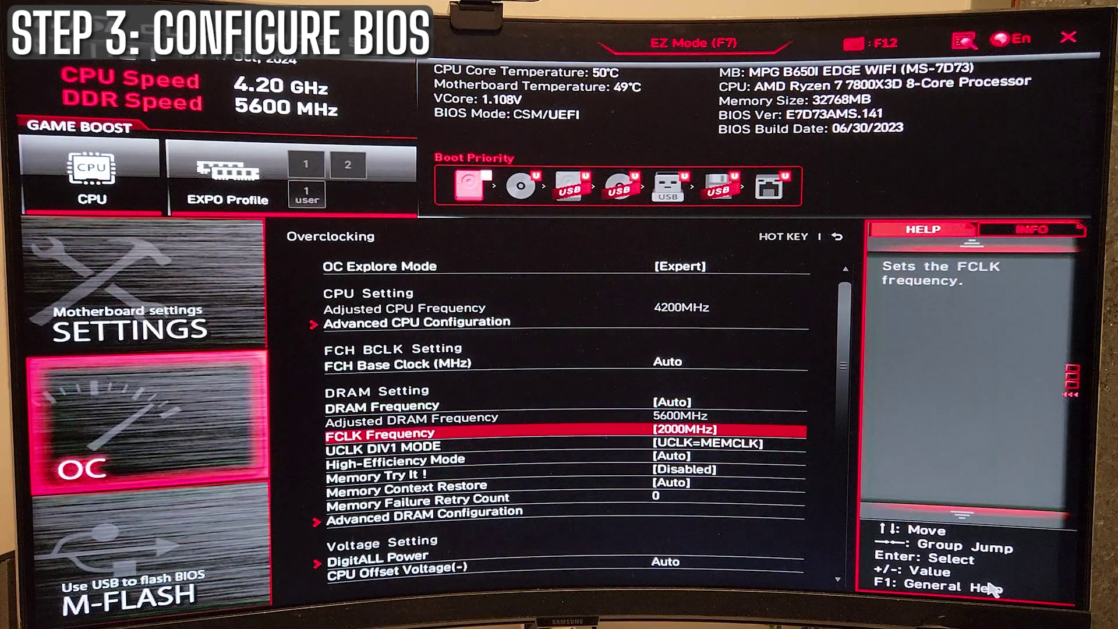
pyautogui.press('Return')
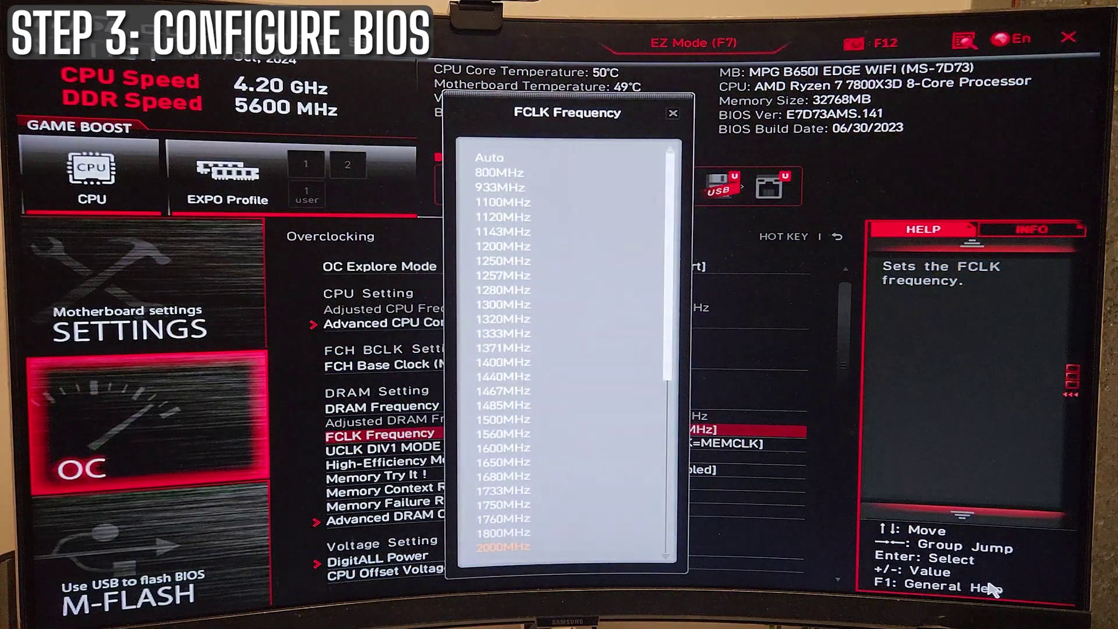
pyautogui.press('Return')
pyautogui.press('Down')
pyautogui.press('Return')
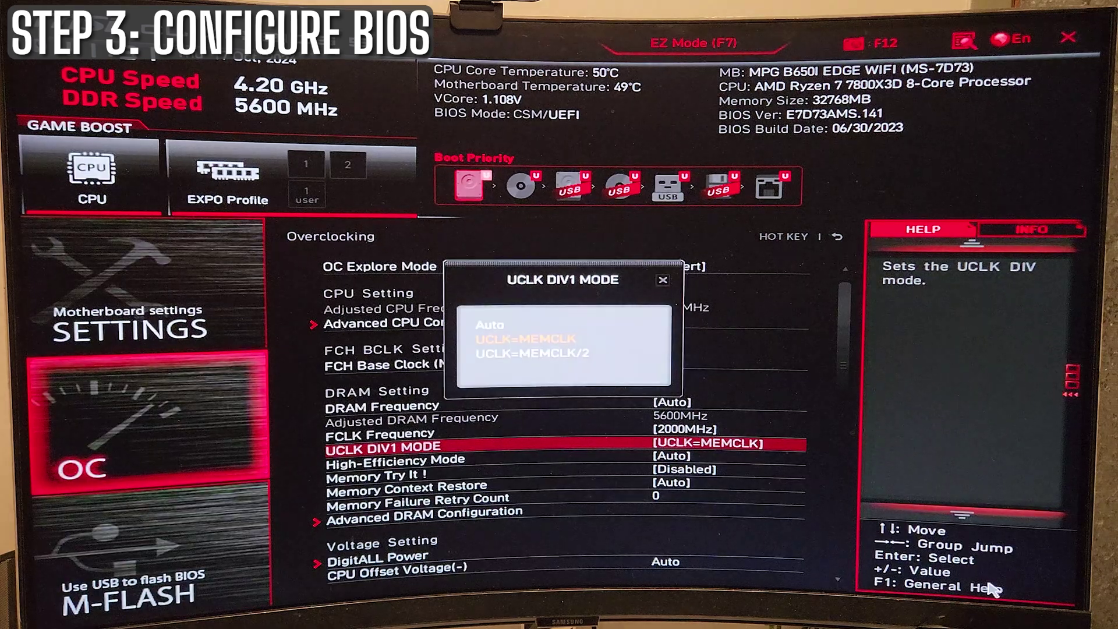
pyautogui.press('Return')
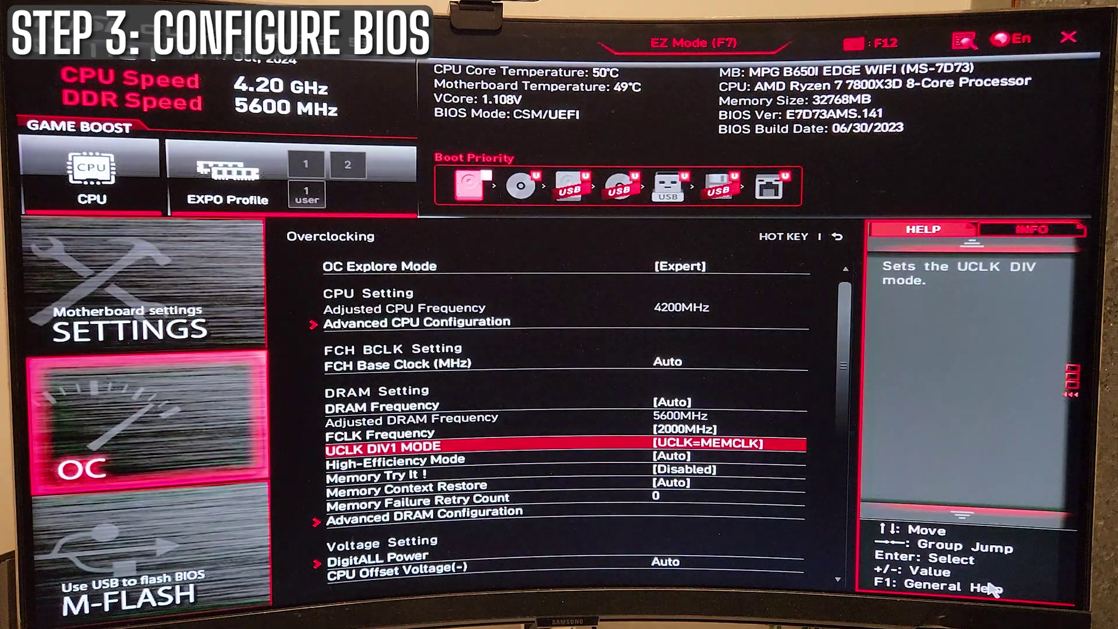
# Step: Examine the remaining DRAM and voltage settings on the Overclocking page, and go to Advanced CPU Configuration
pyautogui.press('Down')
pyautogui.press('Down')
pyautogui.press('Down')
pyautogui.press('Down')
pyautogui.press('Down')
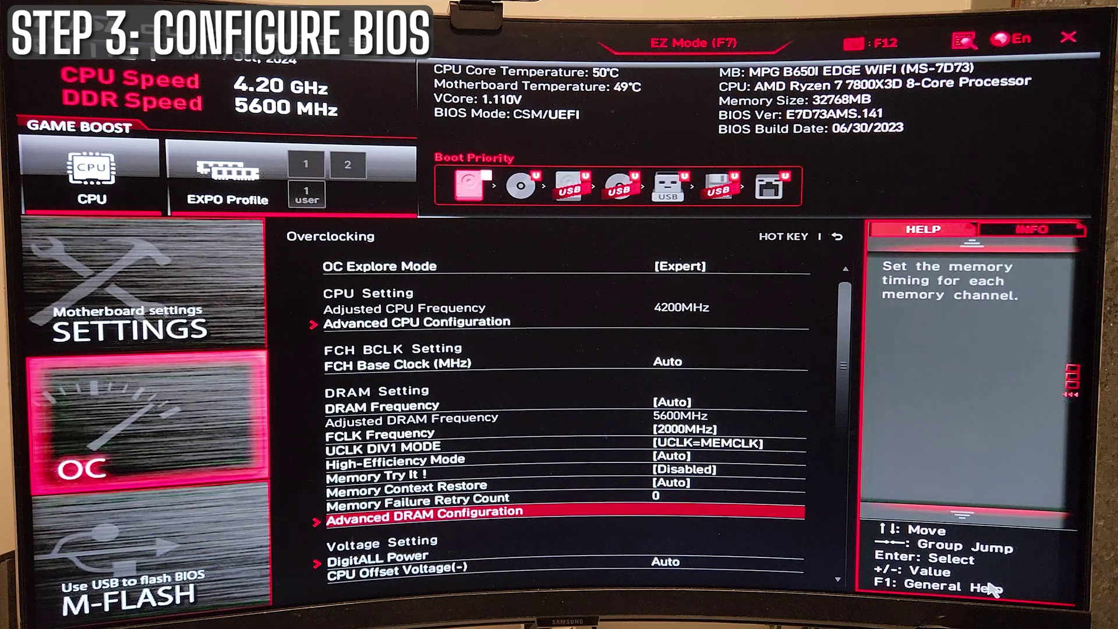
pyautogui.press('Down')
pyautogui.press('Down')
pyautogui.press('Down')
pyautogui.press('Down')
pyautogui.press('Down')
pyautogui.press('Down')
pyautogui.press('Down')
pyautogui.press('Down')
pyautogui.press('Down')
pyautogui.press('Down')
pyautogui.press('Down')
pyautogui.press('Down')
pyautogui.press('Down')
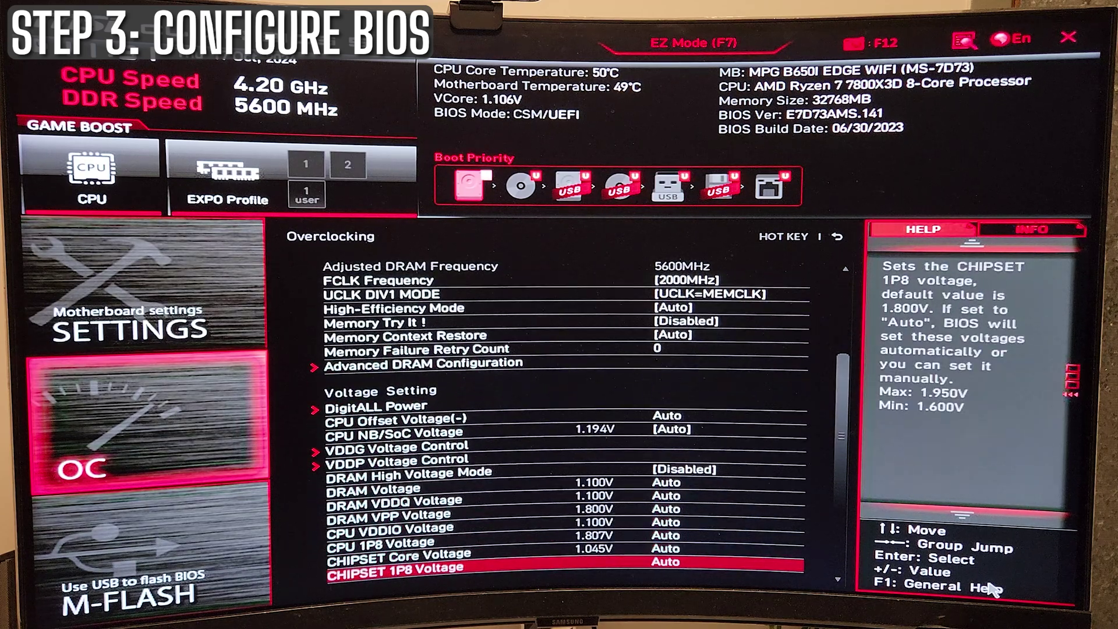
pyautogui.press('Down')
pyautogui.press('Down')
pyautogui.press('Down')
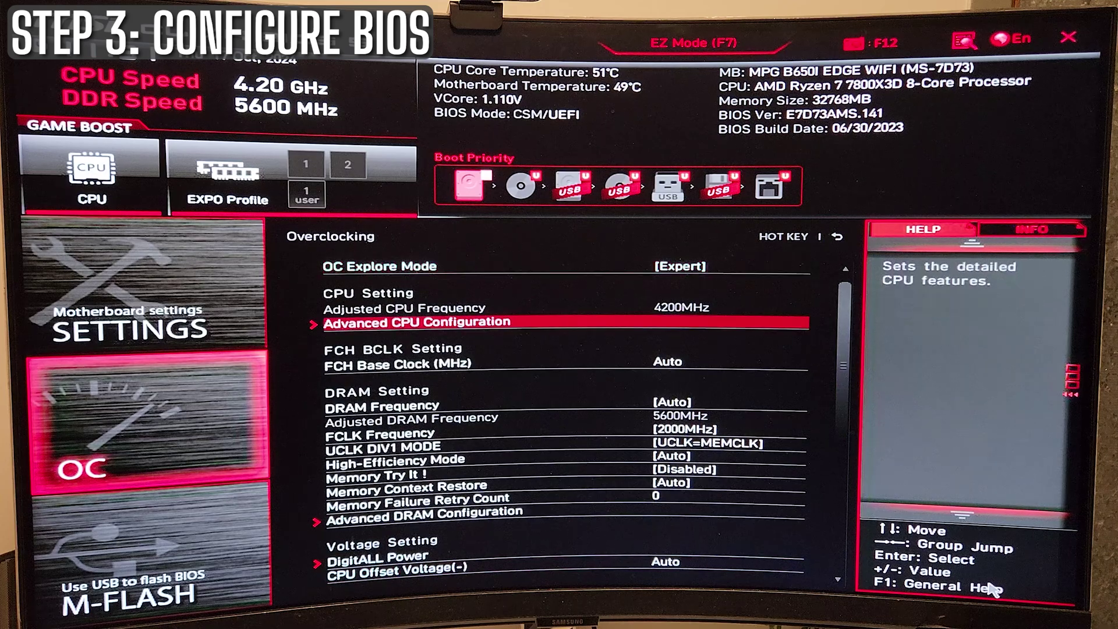
# Step: Open PCIe/PCI Sub-system Settings in the Advanced settings and check the Re-Size BAR Support option
pyautogui.press('Down')
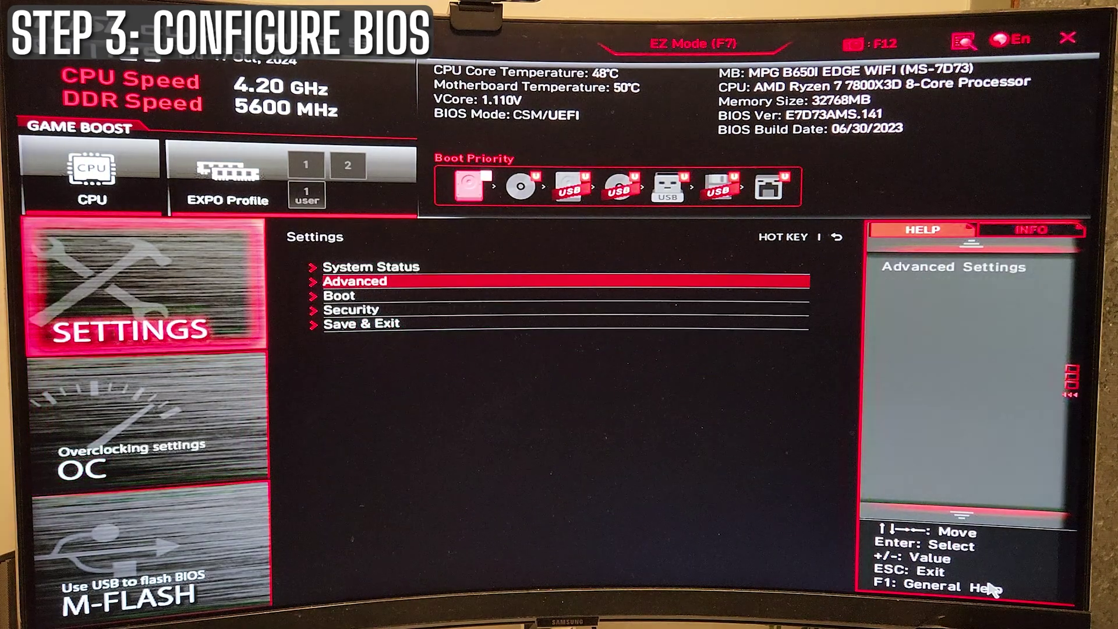
pyautogui.press('Return')
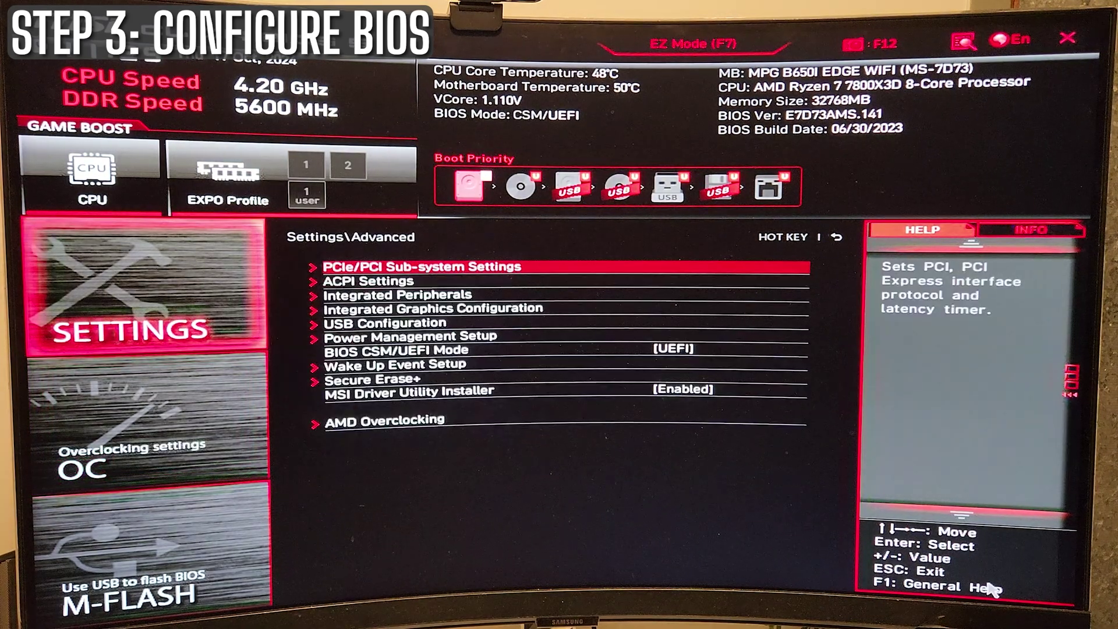
pyautogui.press('Return')
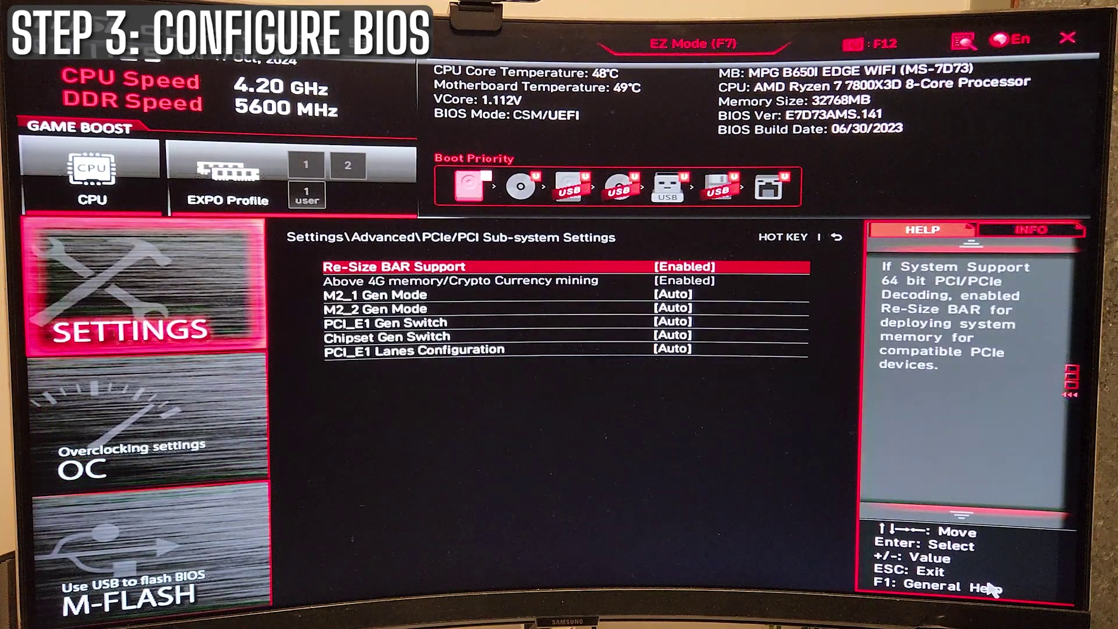
pyautogui.press('Down')
pyautogui.press('Up')
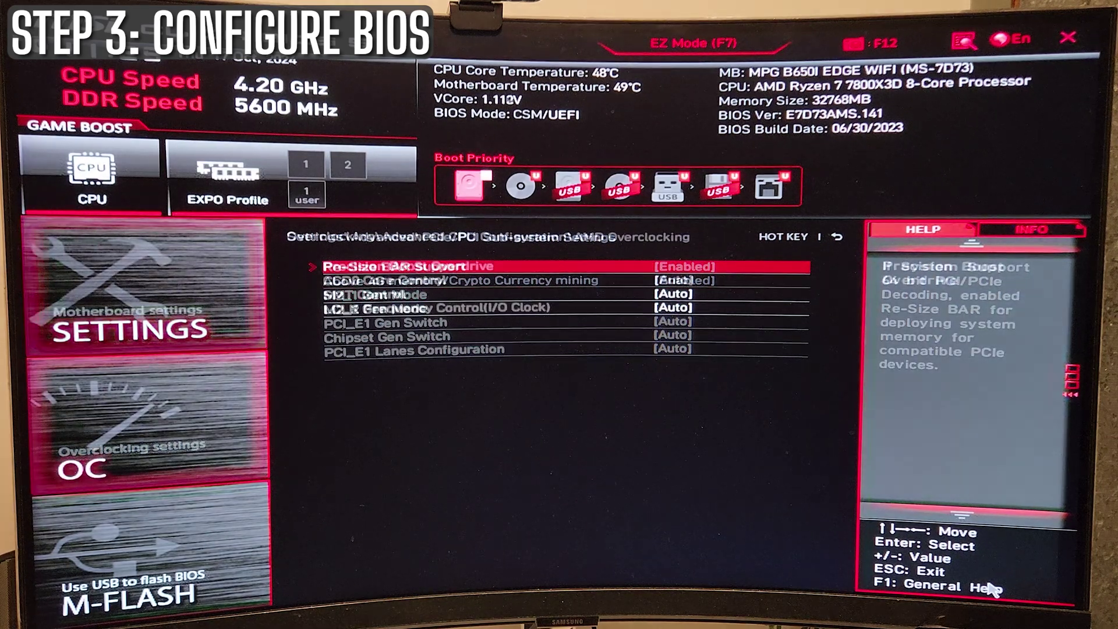
# Step: Set Precision Boost Overdrive to Advanced and PBO Limits to Motherboard under AMD Overclocking
pyautogui.press('Return')
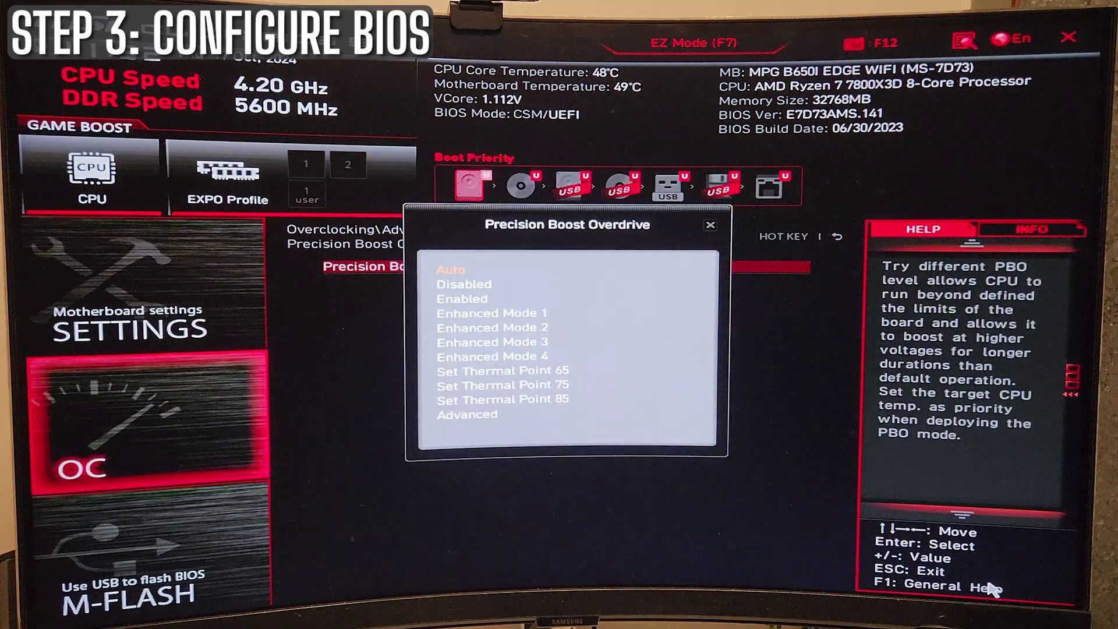
pyautogui.press('Up')
pyautogui.press('Return')
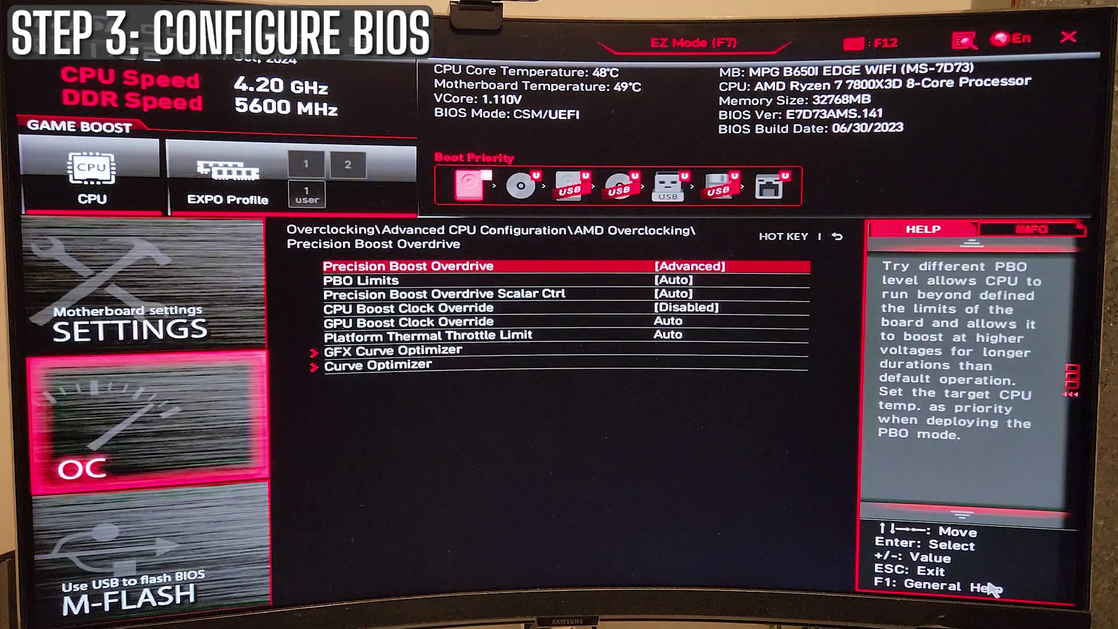
pyautogui.press('Down')
pyautogui.press('Return')
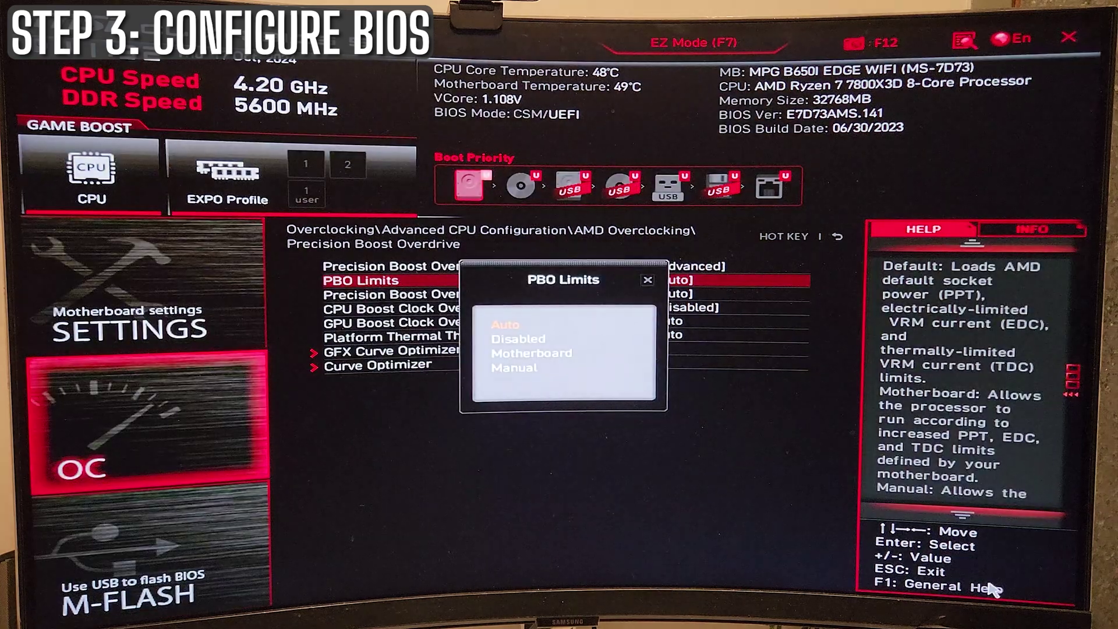
pyautogui.press('Down')
pyautogui.press('Down')
pyautogui.press('Return')
# Step: Open the Curve Optimizer settings within Precision Boost Overdrive and set Curve Optimizer to All Cores
pyautogui.press('Down')
pyautogui.press('Down')
pyautogui.press('Down')
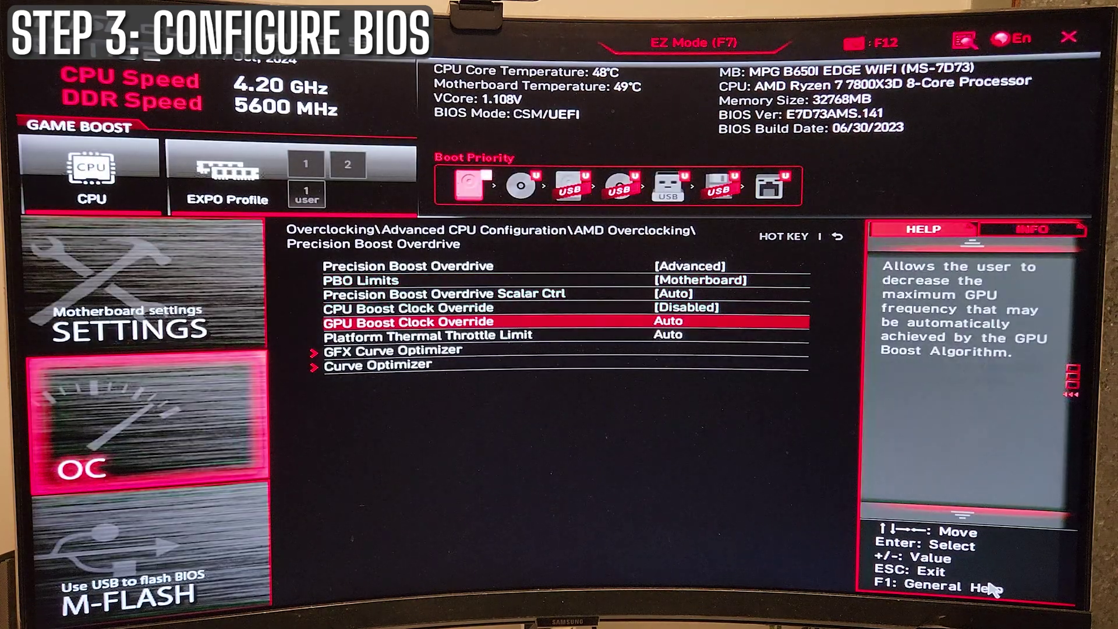
pyautogui.press('Down')
pyautogui.press('Down')
pyautogui.press('Down')
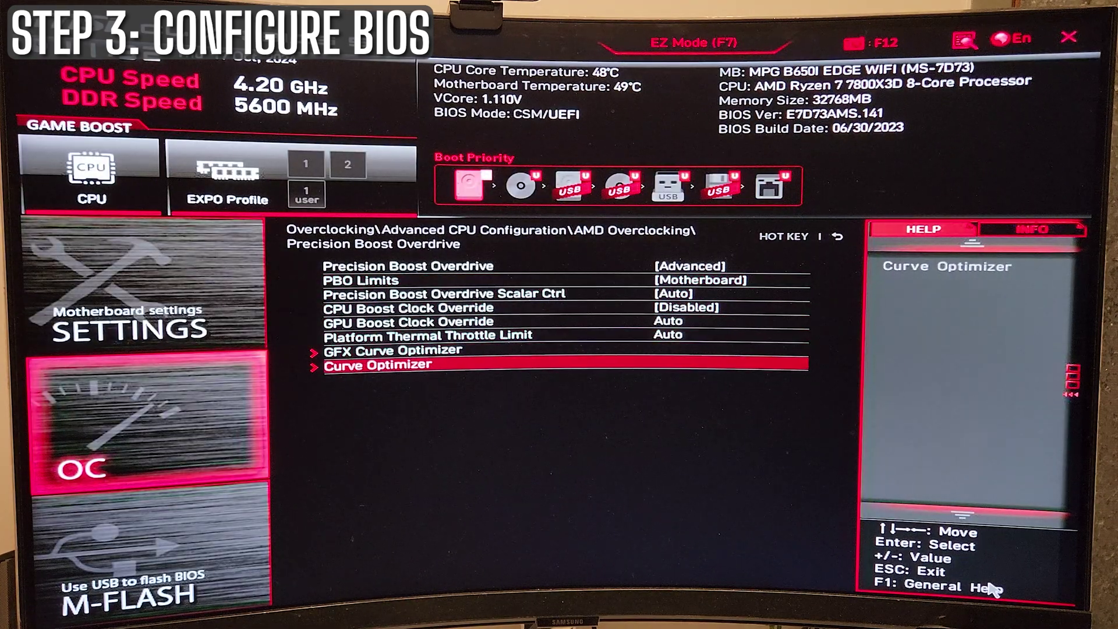
pyautogui.press('Return')
pyautogui.press('Return')
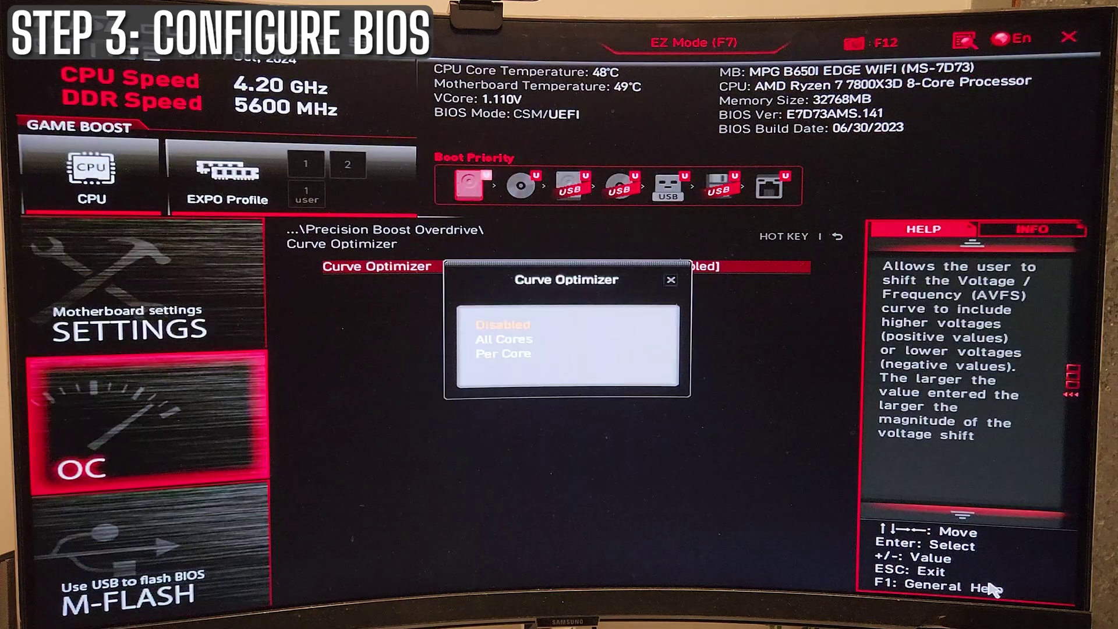
pyautogui.press('Down')
pyautogui.press('Return')
# Step: Set All Core Curve Optimizer Sign to Negative and All Core Curve Optimizer Magnitude to 25
pyautogui.press('Down')
pyautogui.press('Return')
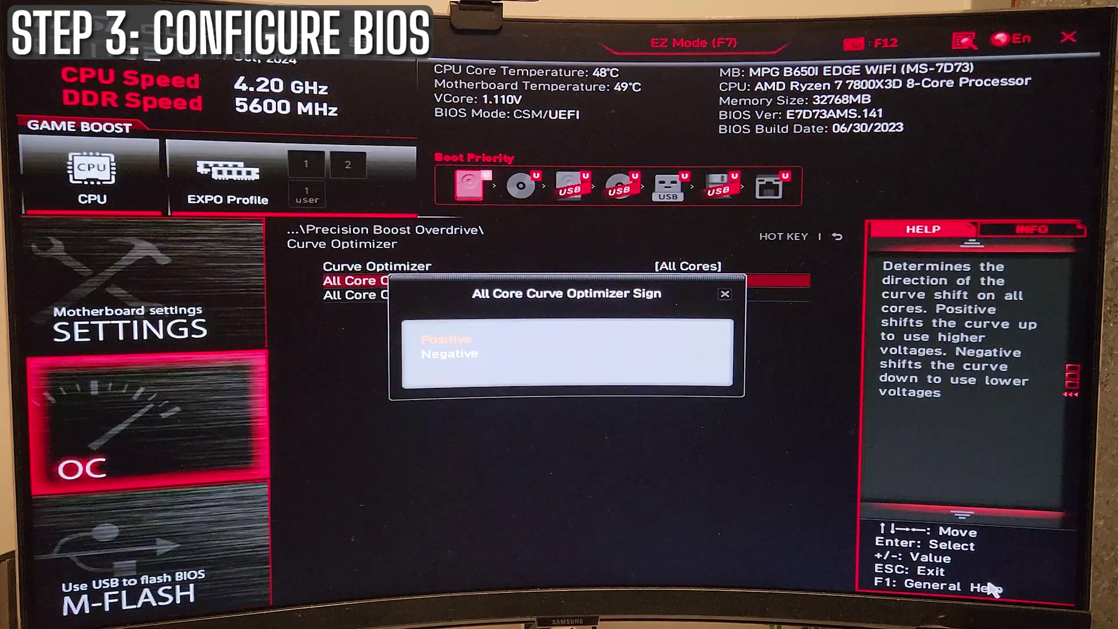
pyautogui.press('Down')
pyautogui.press('Return')
pyautogui.press('Down')
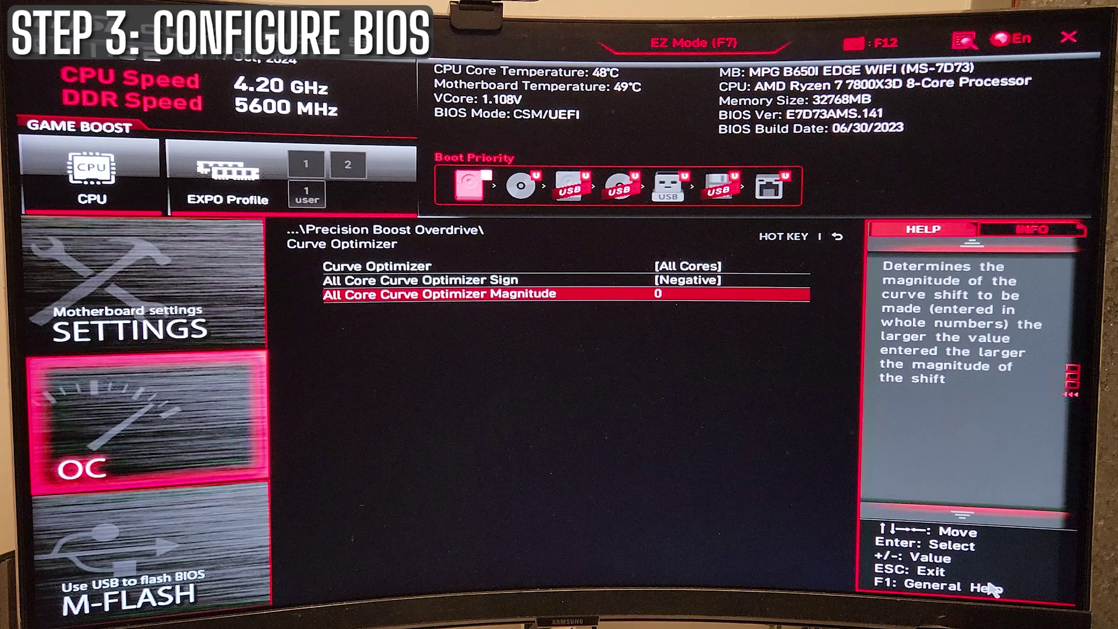
pyautogui.press('BackSpace')
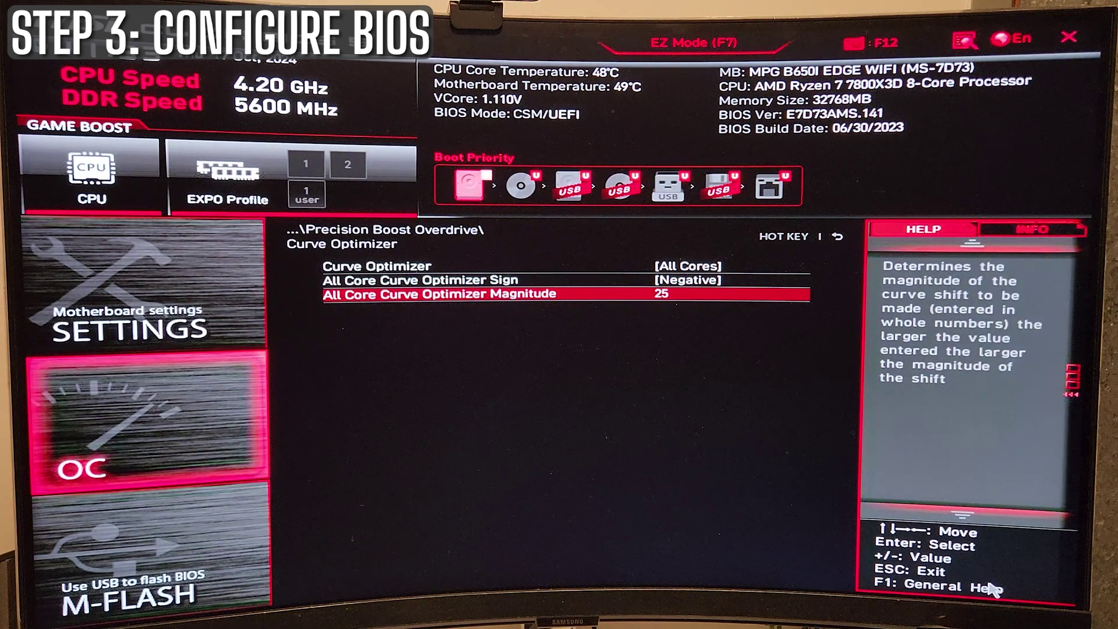
# Step: Change the All Core Curve Optimizer Magnitude to 35
pyautogui.press('BackSpace')
pyautogui.press('BackSpace')
pyautogui.write('35')
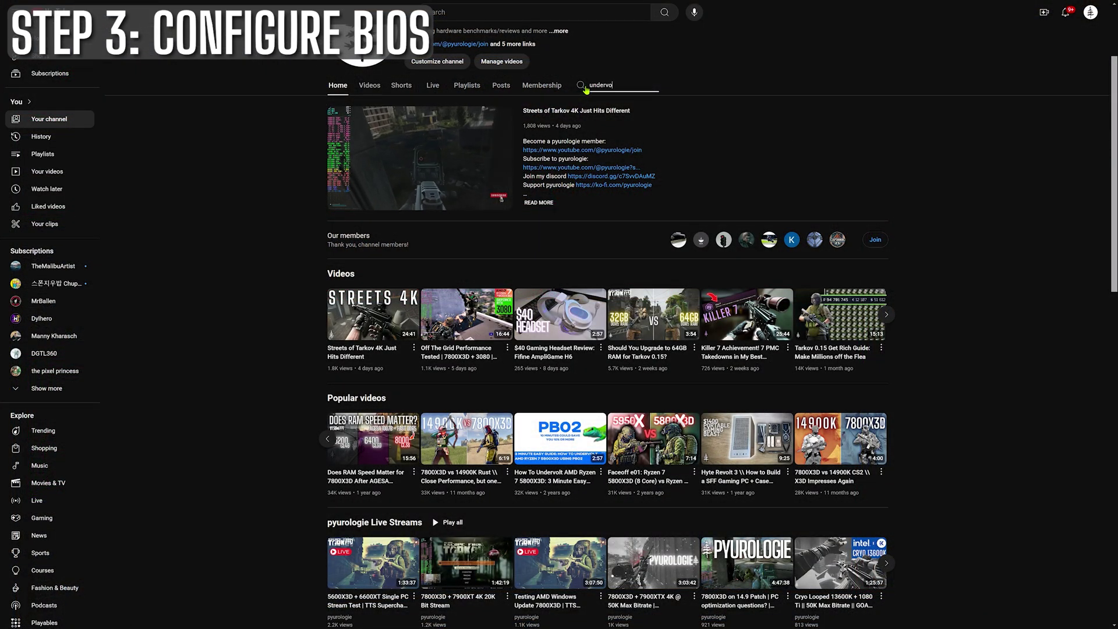
# Step: Switch to YouTube and search the channel's videos for "undervolt"
pyautogui.write('lt')
pyautogui.press('Return')
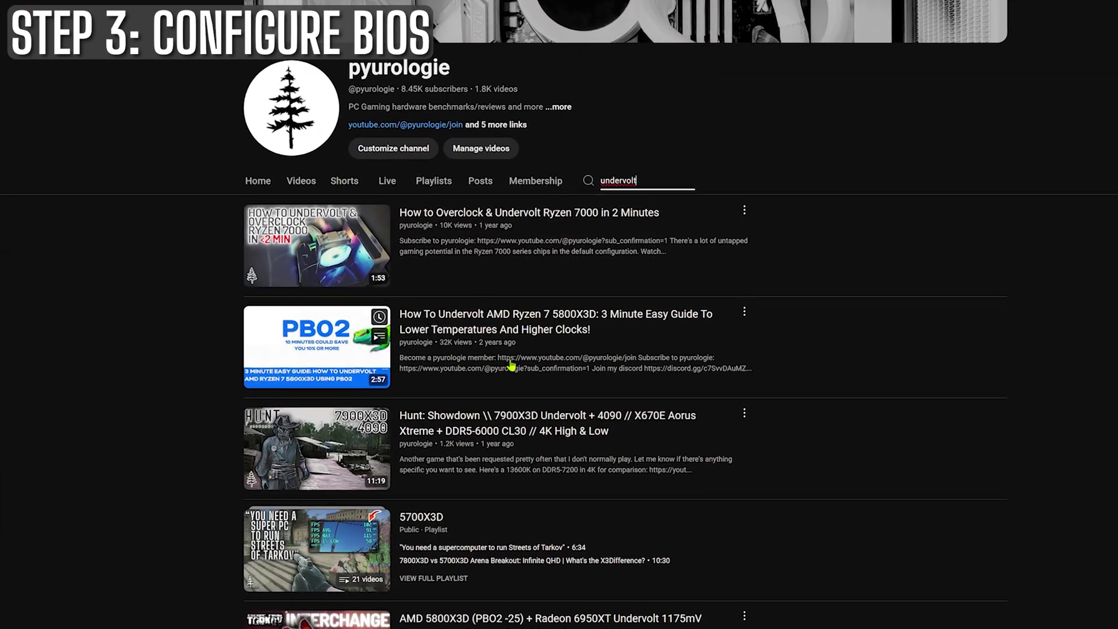
pyautogui.moveTo(529, 239)
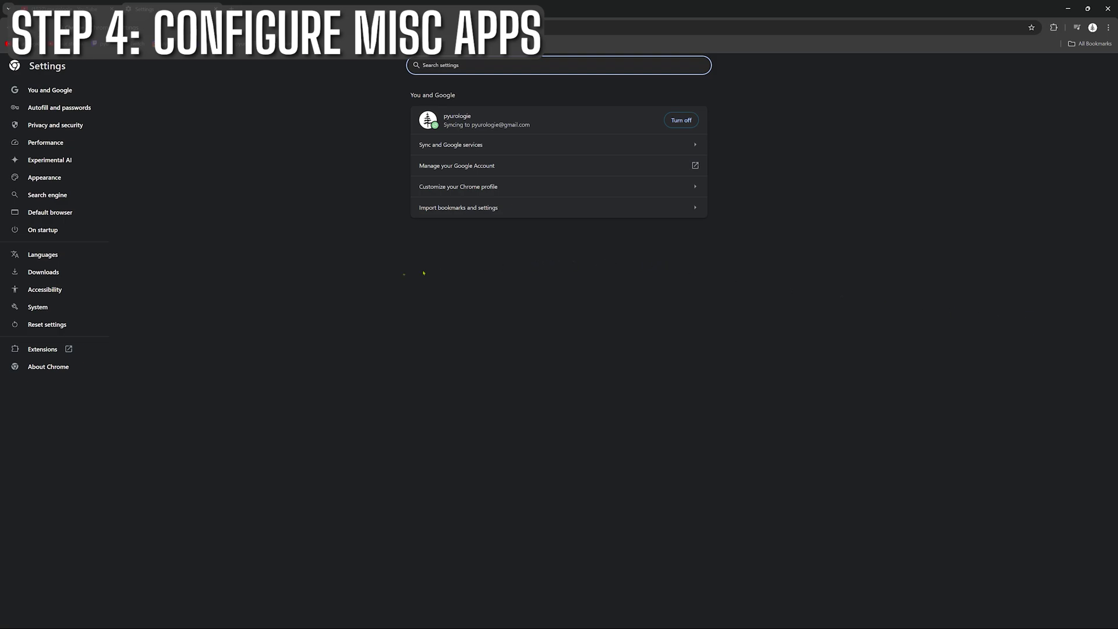
# Step: Turn off "Use graphics acceleration when available" in Chrome's System settings
pyautogui.click(65, 313)
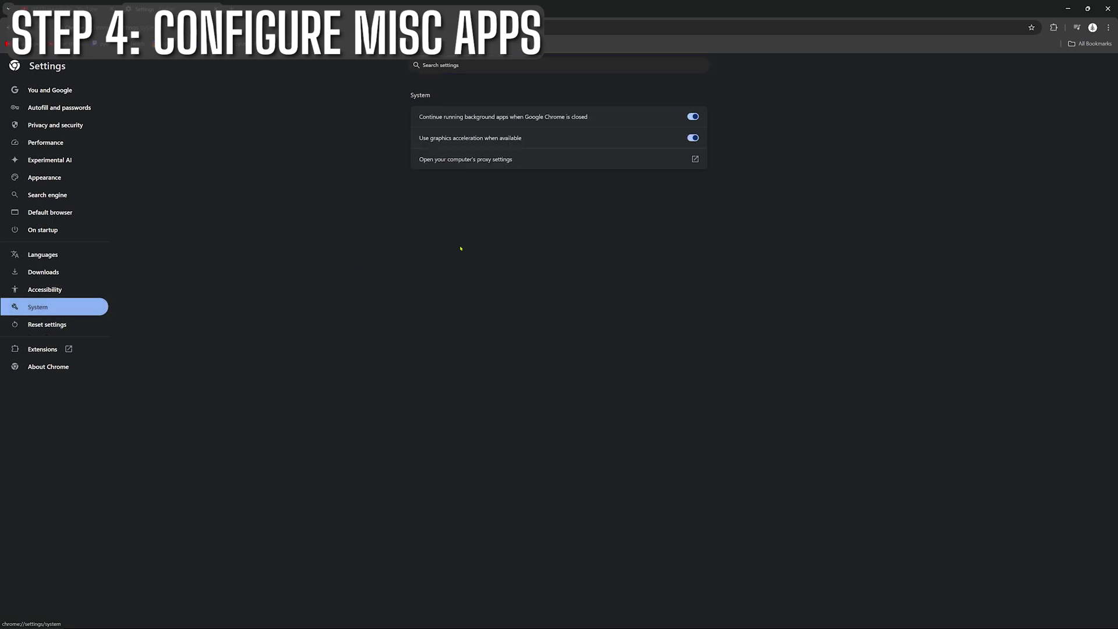
pyautogui.click(692, 139)
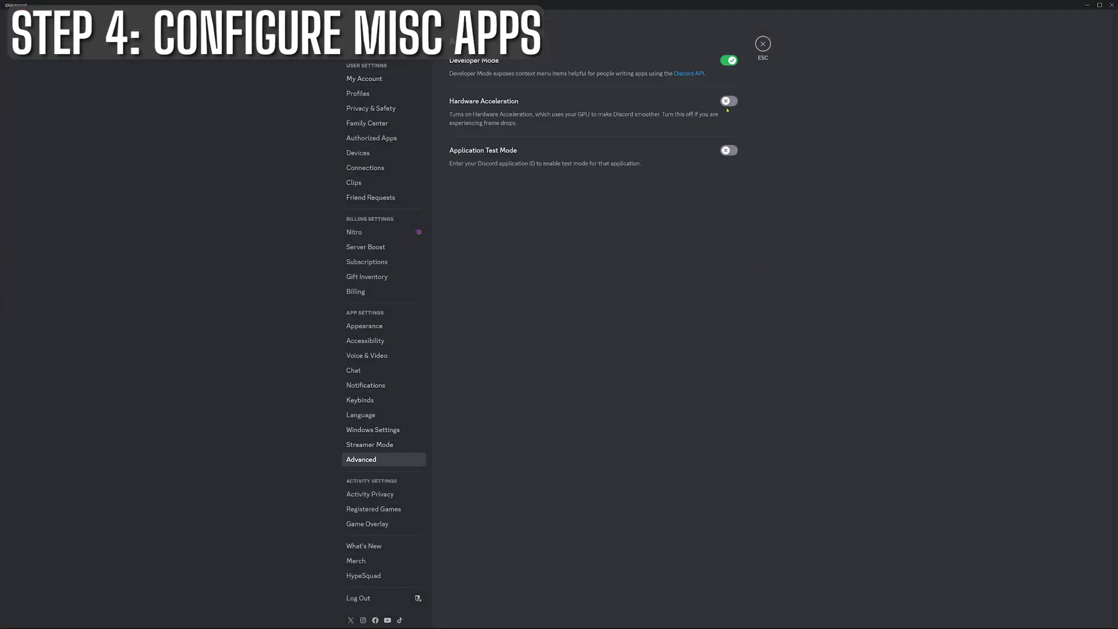
# Step: Try to toggle Hardware Acceleration in Discord's Advanced settings, and cancel the change
pyautogui.click(731, 101)
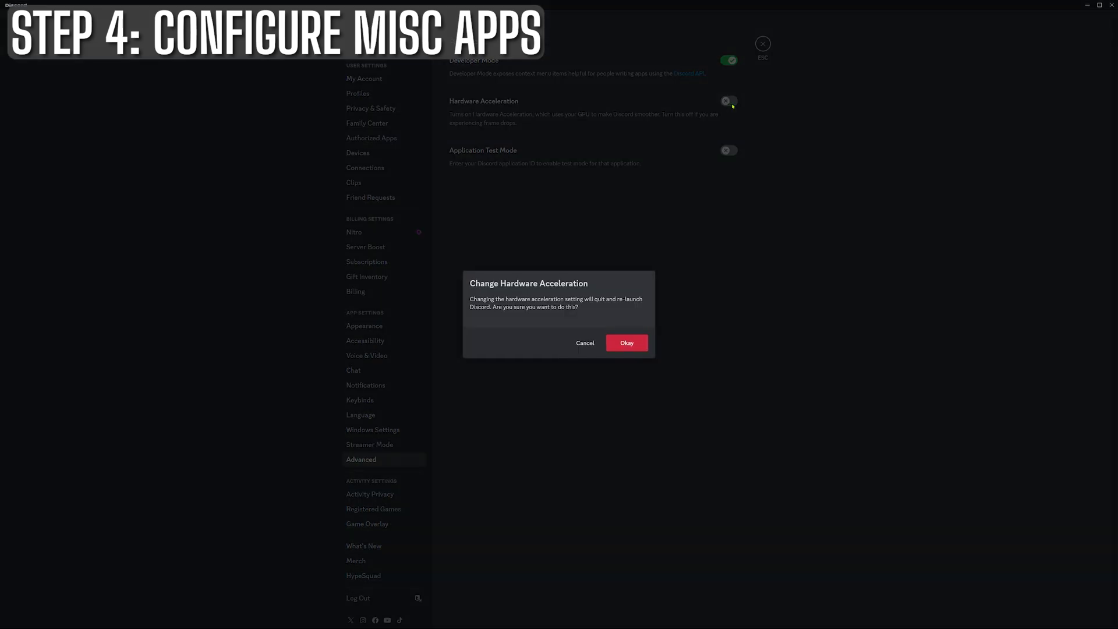
pyautogui.click(585, 343)
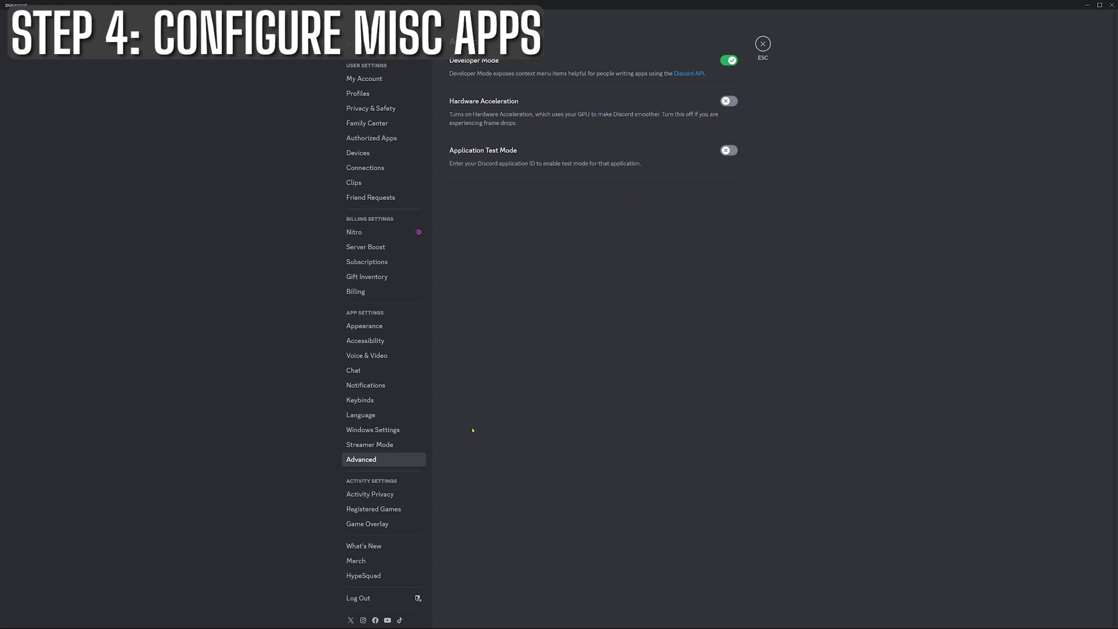
# Step: Open the Game Overlay settings in Discord
pyautogui.click(407, 523)
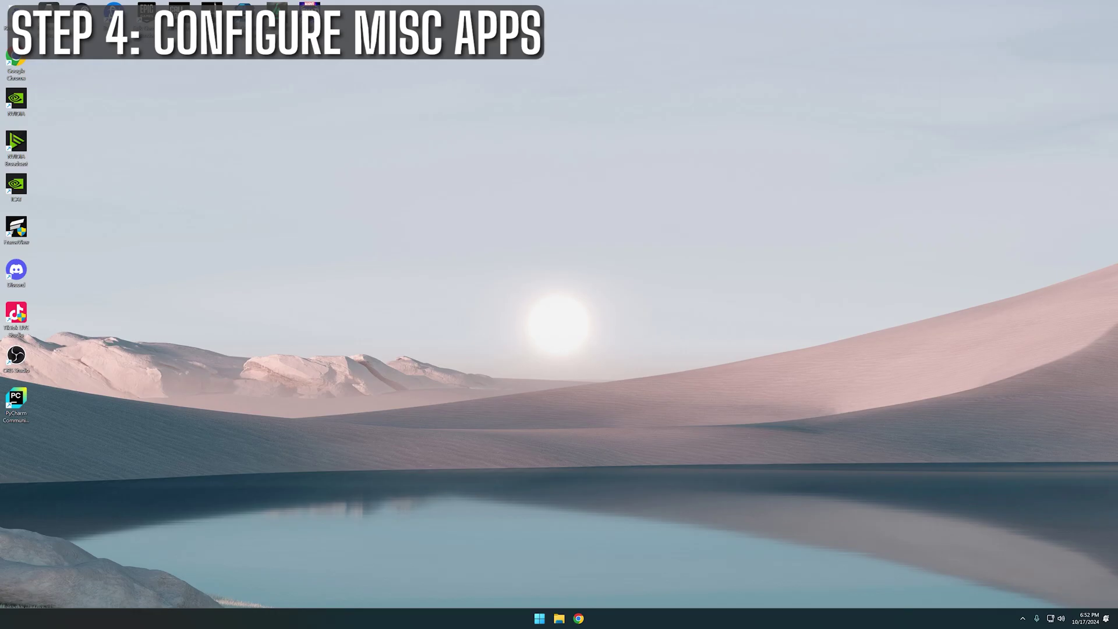
# Step: Turn off Enhance pointer precision in the pointer options of the Windows Mouse Properties and apply the change
pyautogui.press('super')
pyautogui.write('mouse')
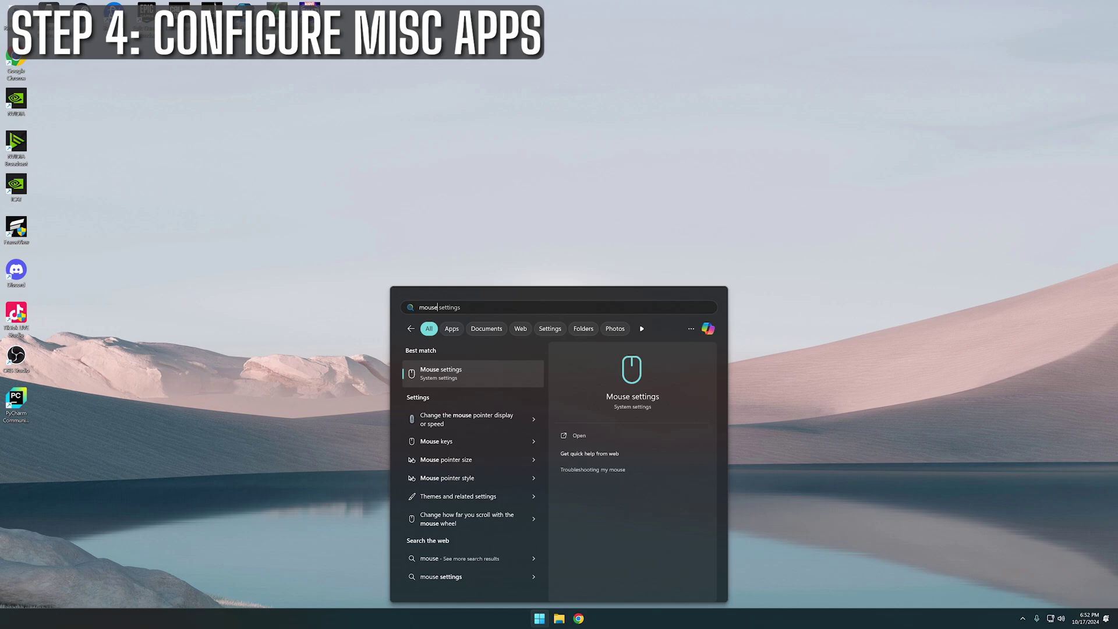
pyautogui.press('Return')
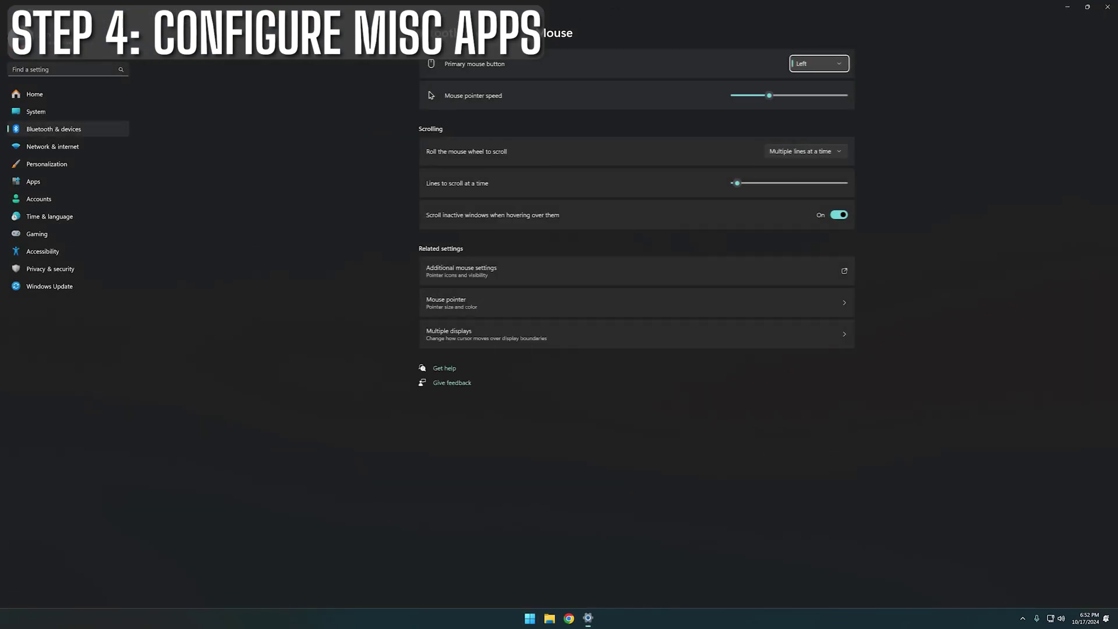
pyautogui.click(578, 275)
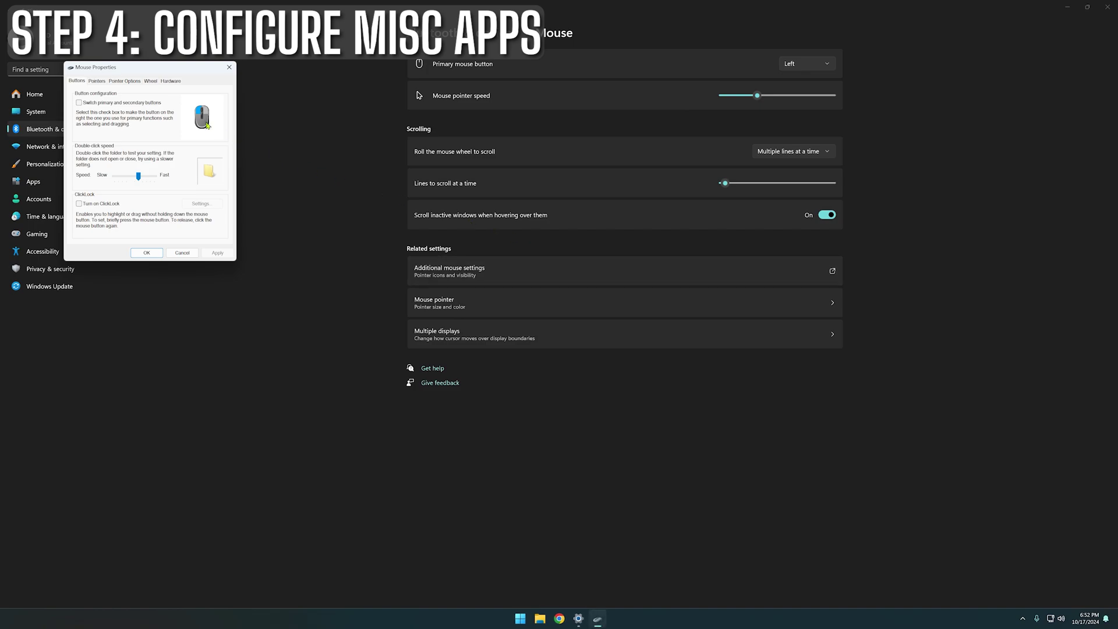
pyautogui.click(137, 85)
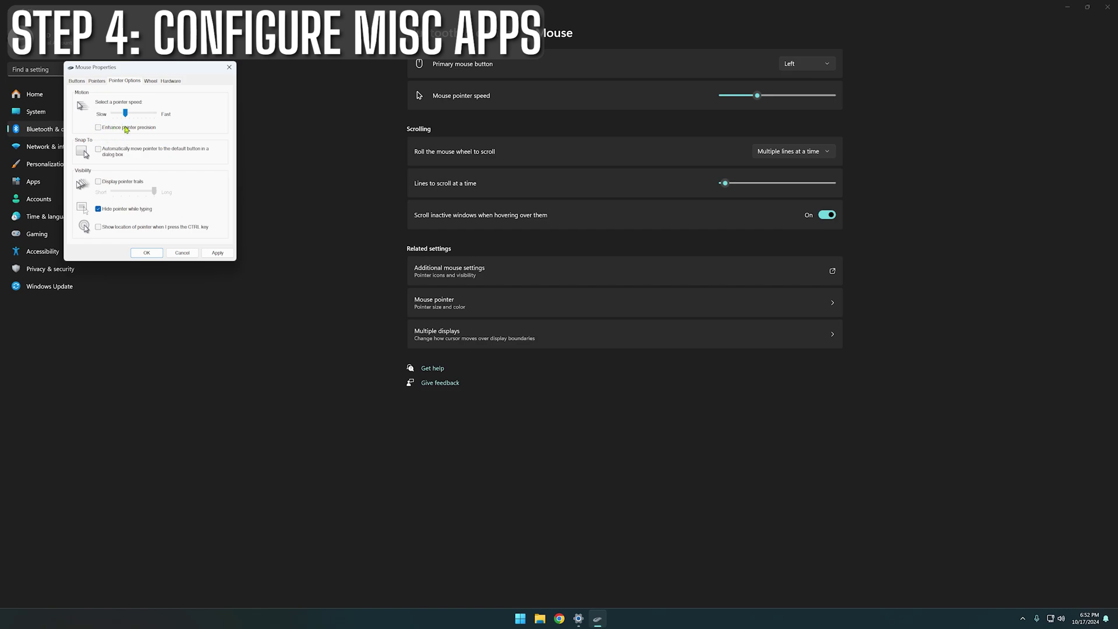
pyautogui.click(209, 252)
pyautogui.click(148, 252)
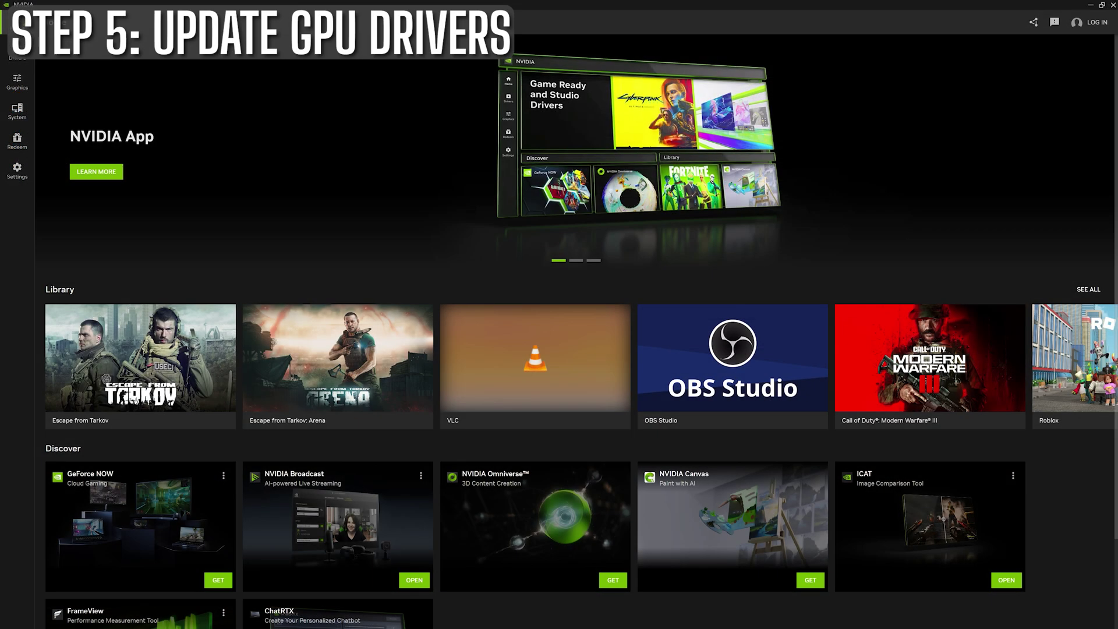
# Step: Check the installed GeForce Game Ready driver in the NVIDIA app, and open its System page
pyautogui.click(17, 50)
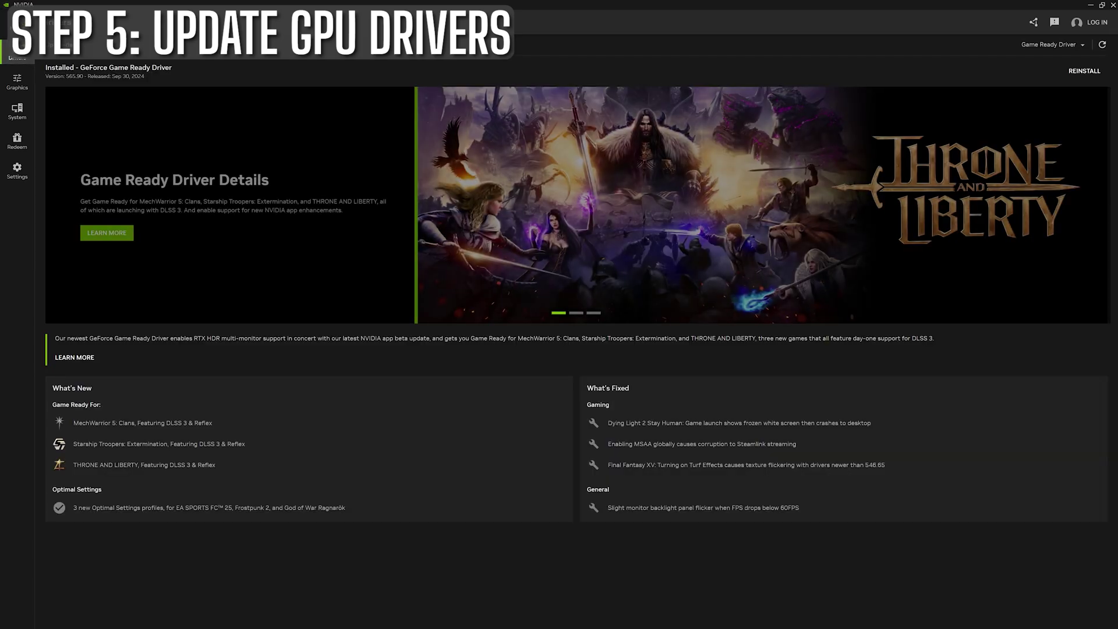
pyautogui.click(25, 112)
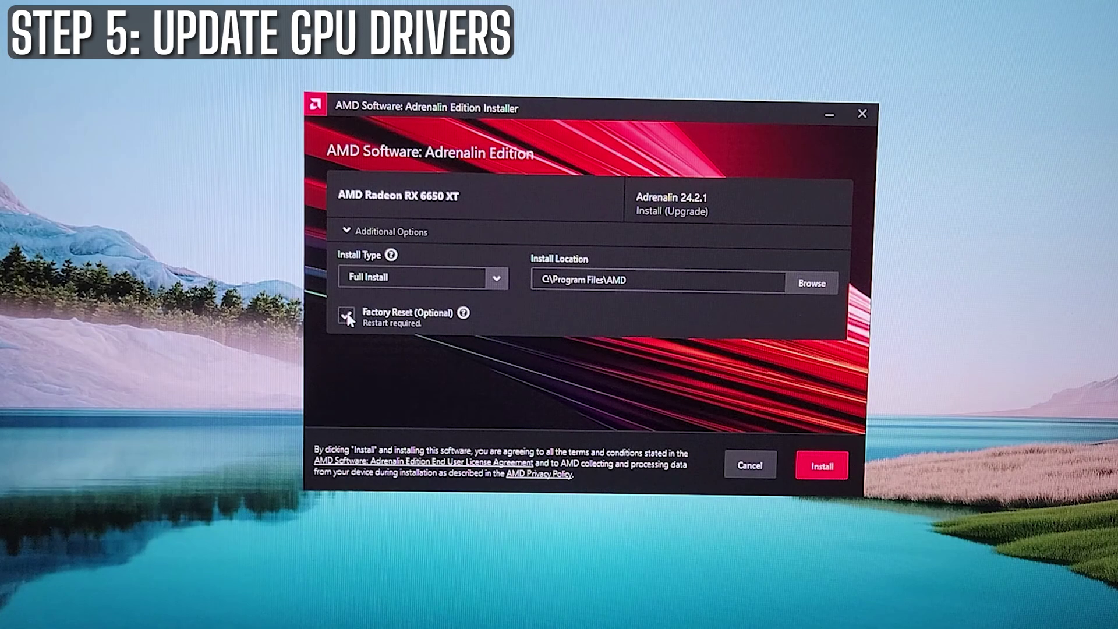
# Step: Install AMD Software: Adrenalin 24.2.1 with Factory Reset enabled, and open the DDU Display Driver Uninstaller video on YouTube
pyautogui.click(346, 315)
pyautogui.click(821, 465)
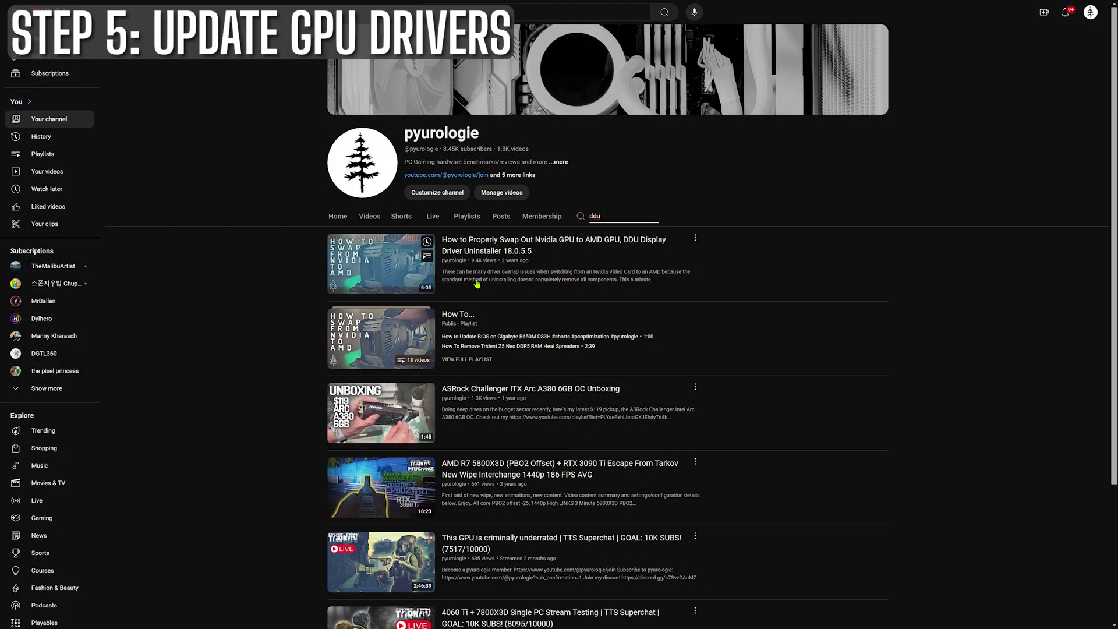
pyautogui.click(414, 284)
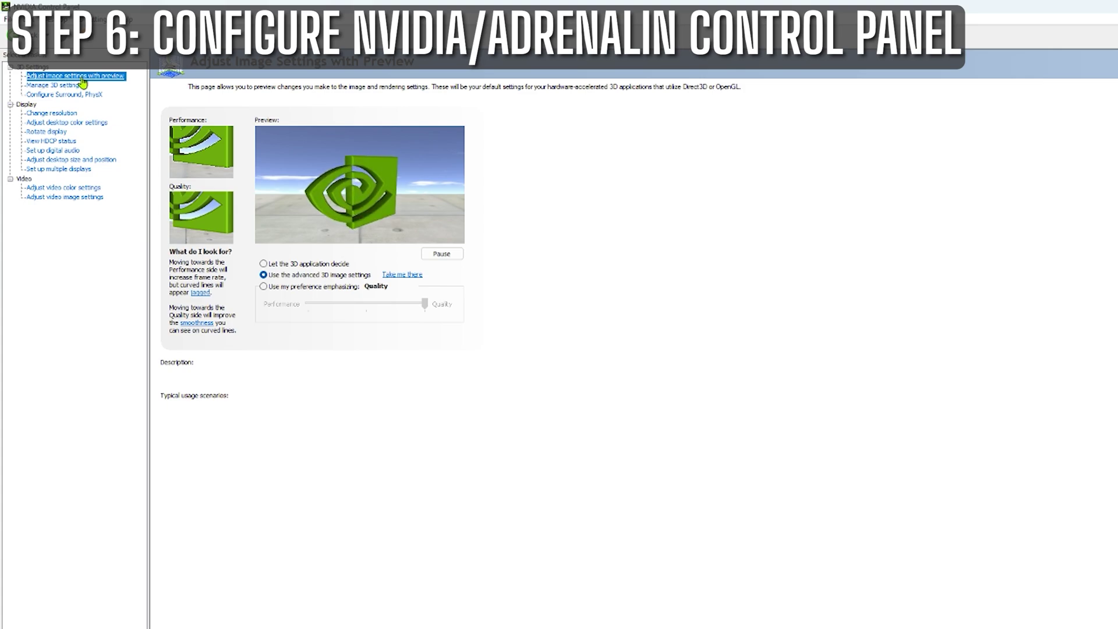
# Step: In the NVIDIA Control Panel's global 3D settings, set Shader Cache Size to Unlimited
pyautogui.moveTo(321, 274)
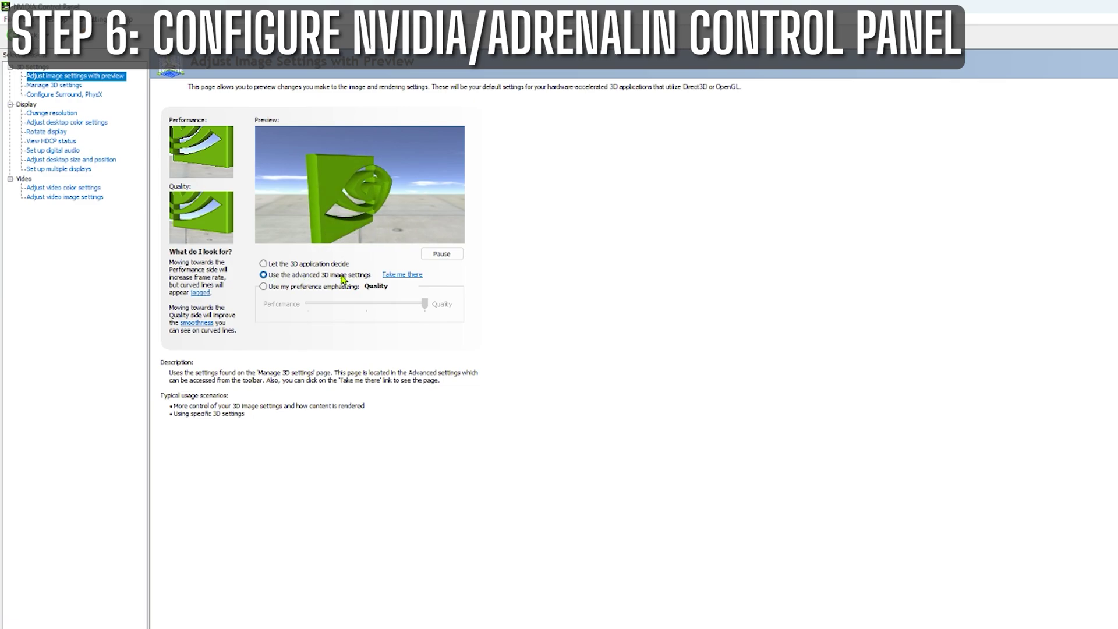
pyautogui.click(60, 86)
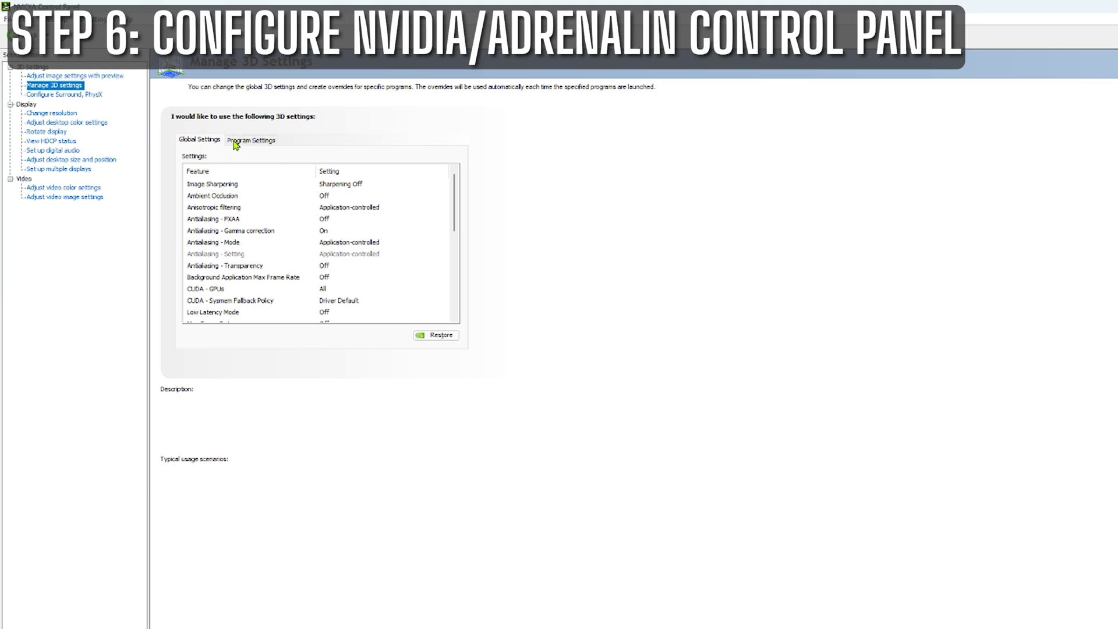
pyautogui.moveTo(452, 201); pyautogui.dragTo(466, 292)
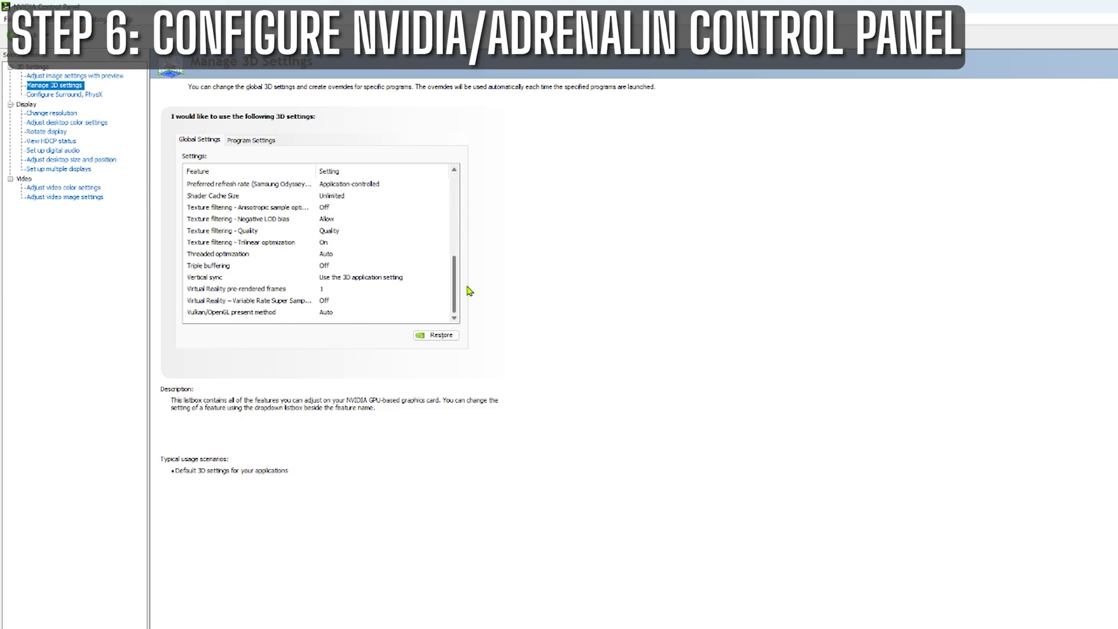
pyautogui.click(342, 197)
pyautogui.click(342, 197)
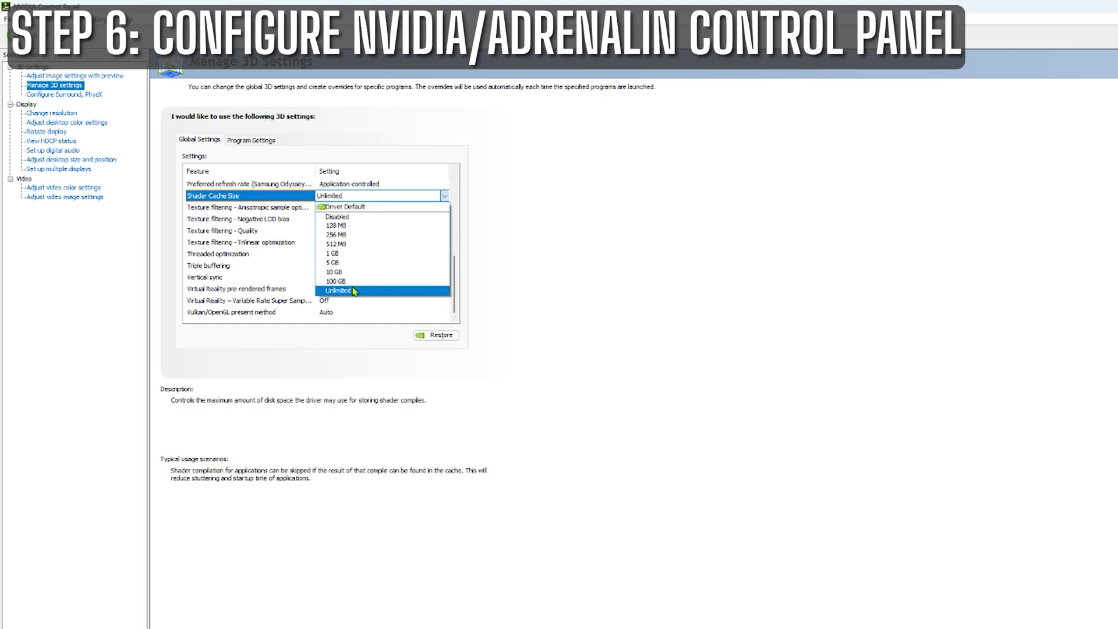
pyautogui.click(570, 294)
# Step: Add Call of Duty to the programs with their own 3D settings
pyautogui.click(251, 140)
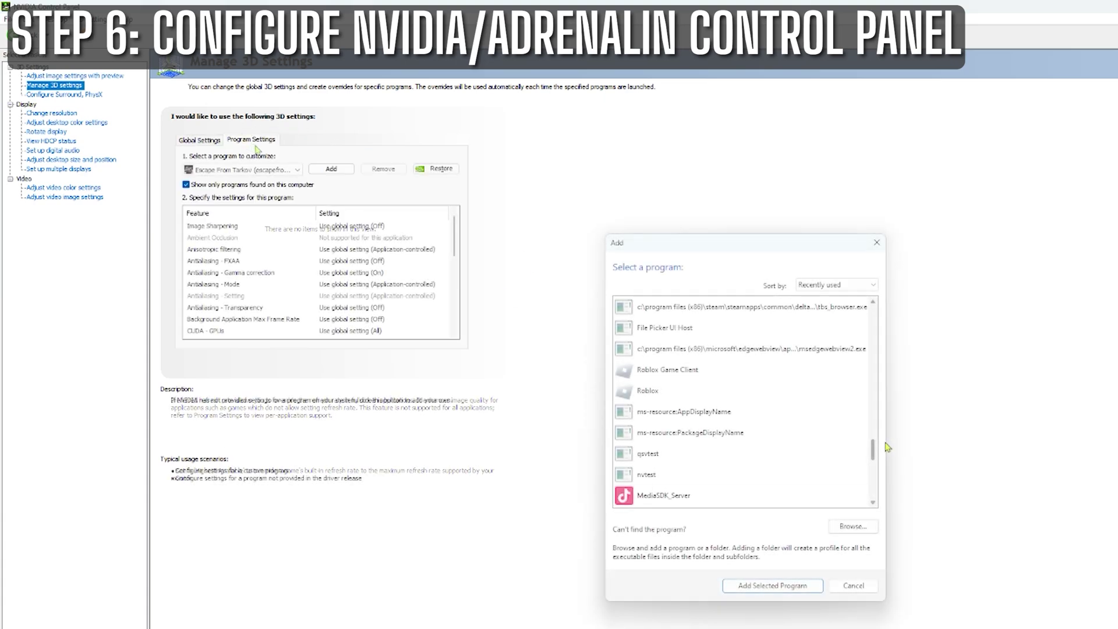
pyautogui.scroll(-2, 885, 454)
pyautogui.click(780, 412)
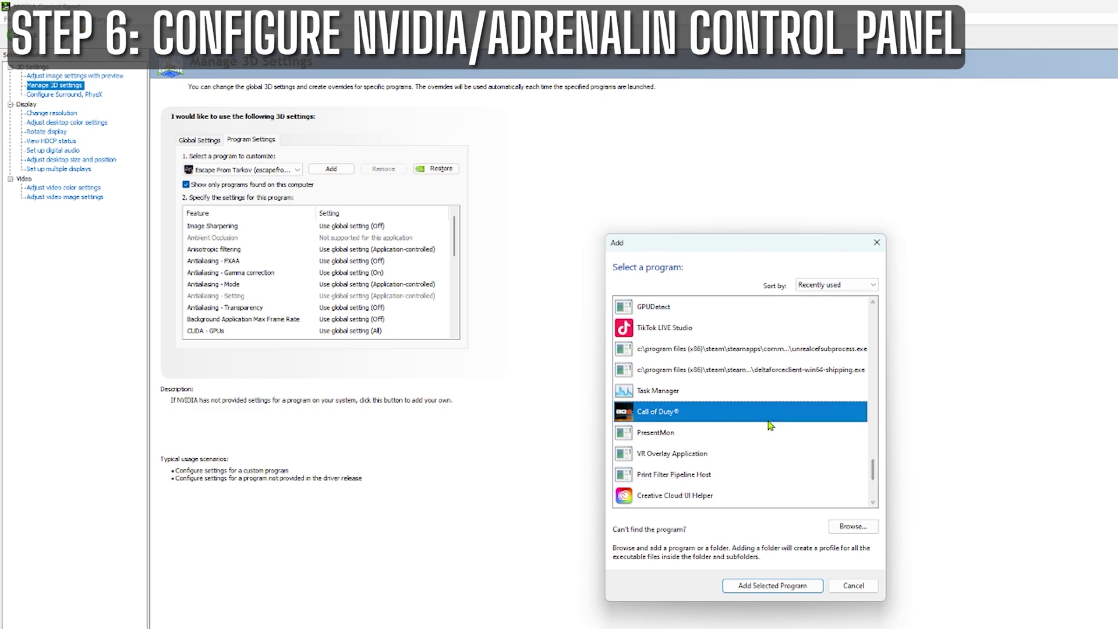
pyautogui.click(771, 585)
# Step: For Call of Duty, set Power management mode to Prefer maximum performance and Preferred refresh rate to Highest available
pyautogui.scroll(-3, 452, 256)
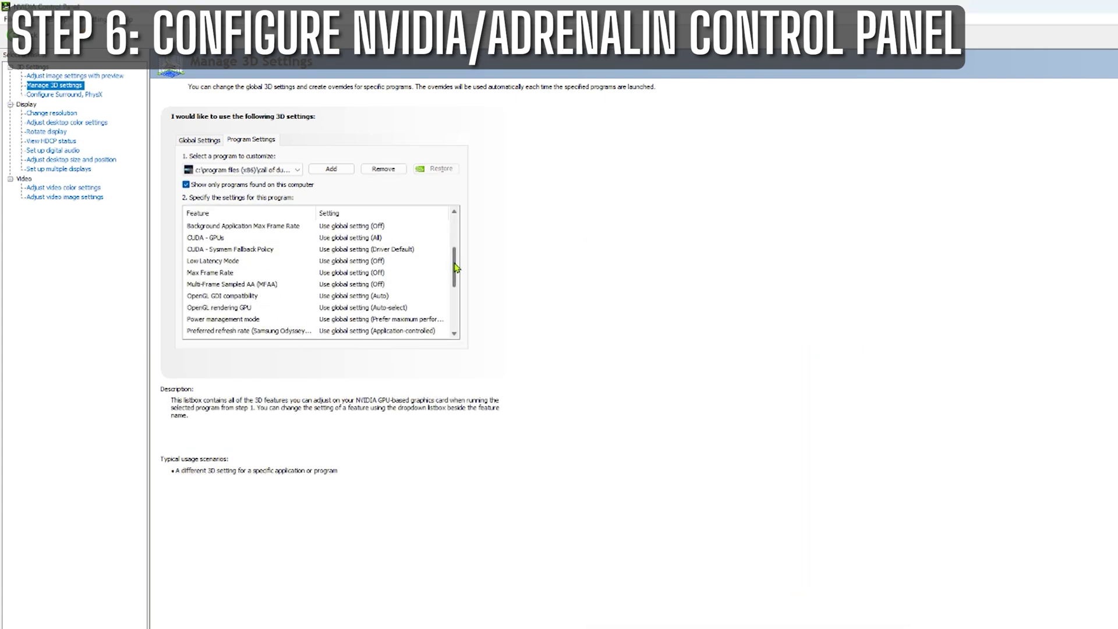
pyautogui.click(405, 297)
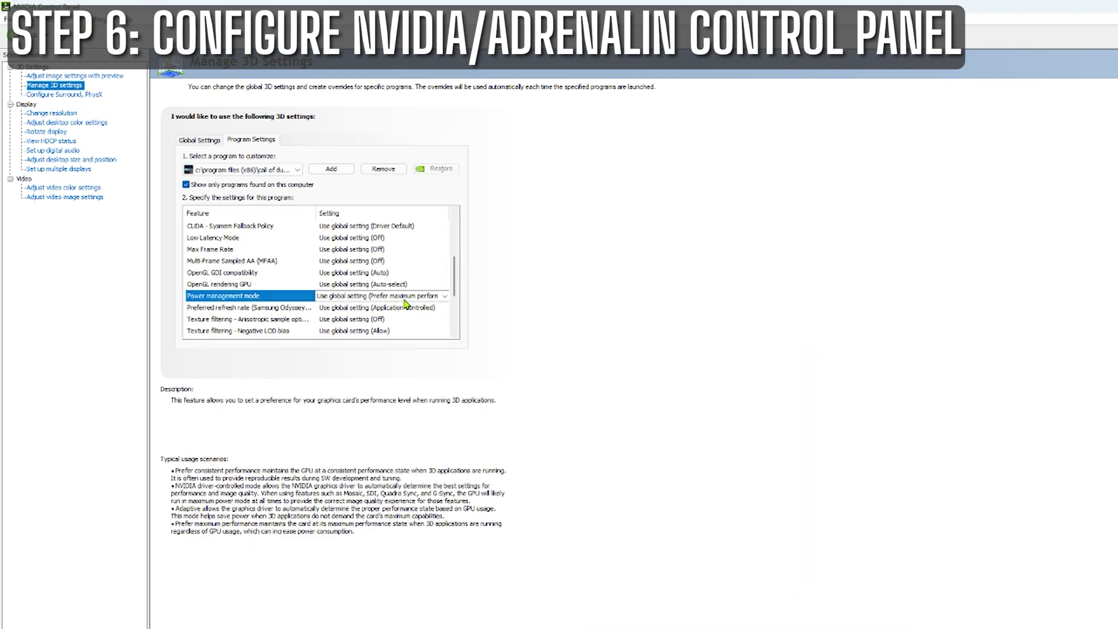
pyautogui.click(404, 296)
pyautogui.click(367, 325)
pyautogui.scroll(-1, 408, 291)
pyautogui.click(407, 284)
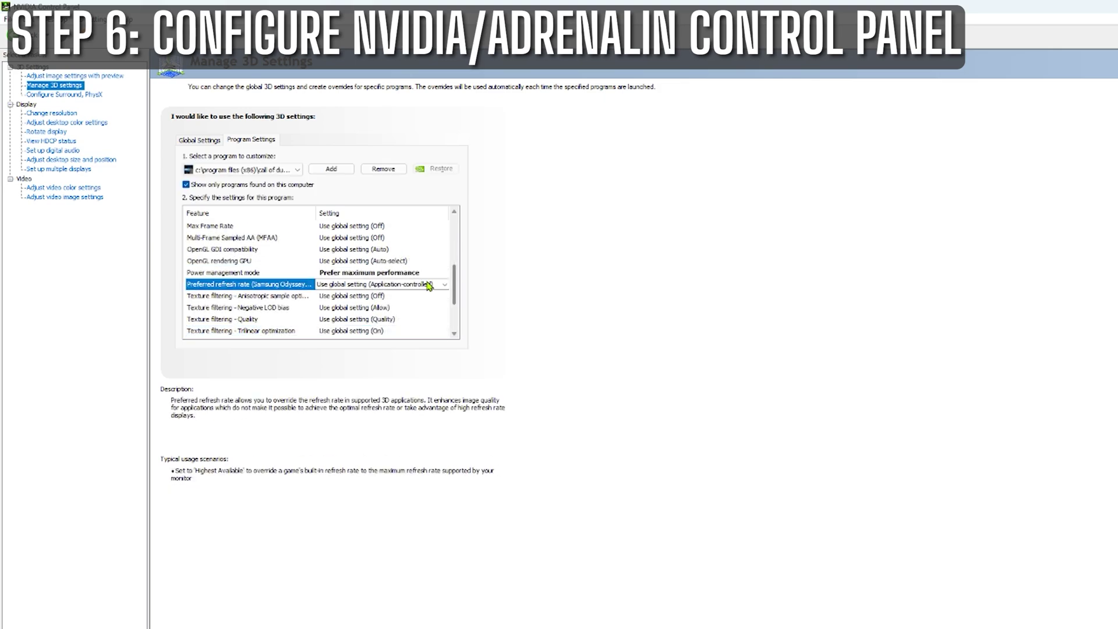
pyautogui.click(431, 284)
pyautogui.click(411, 313)
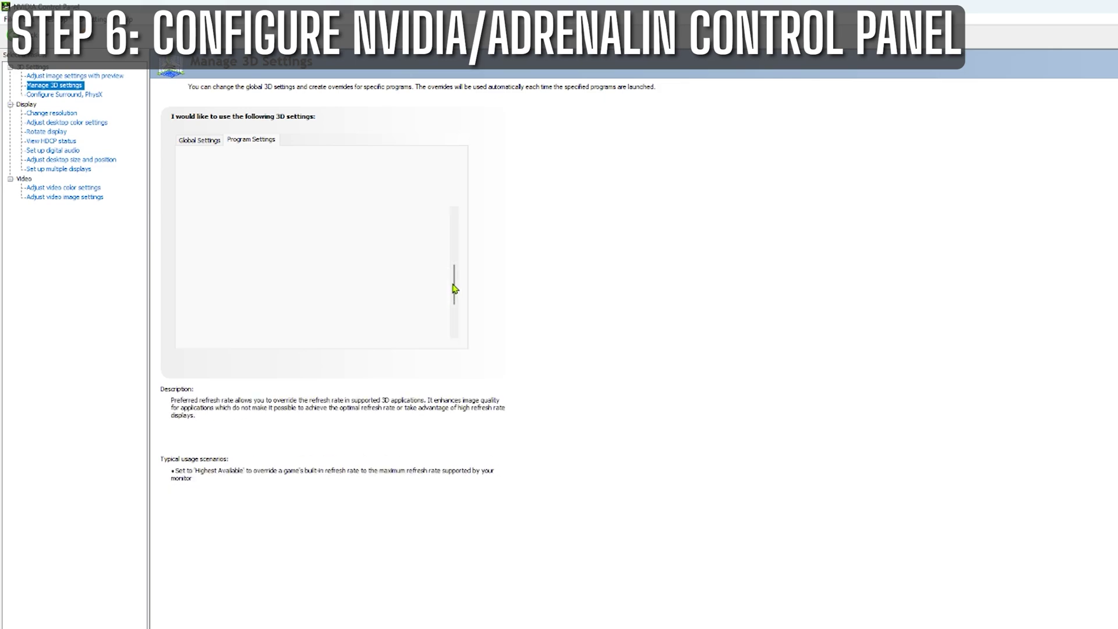
# Step: For Call of Duty, set the texture filtering options Anisotropic sample optimization to On and Quality to High performance
pyautogui.scroll(-2, 454, 290)
pyautogui.click(414, 286)
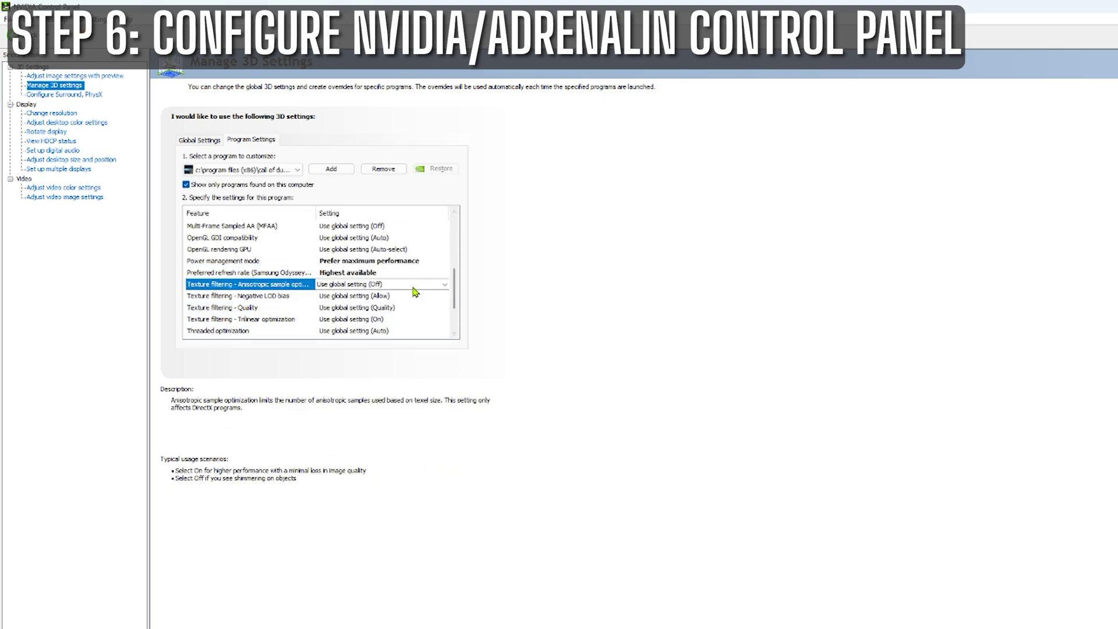
pyautogui.click(415, 285)
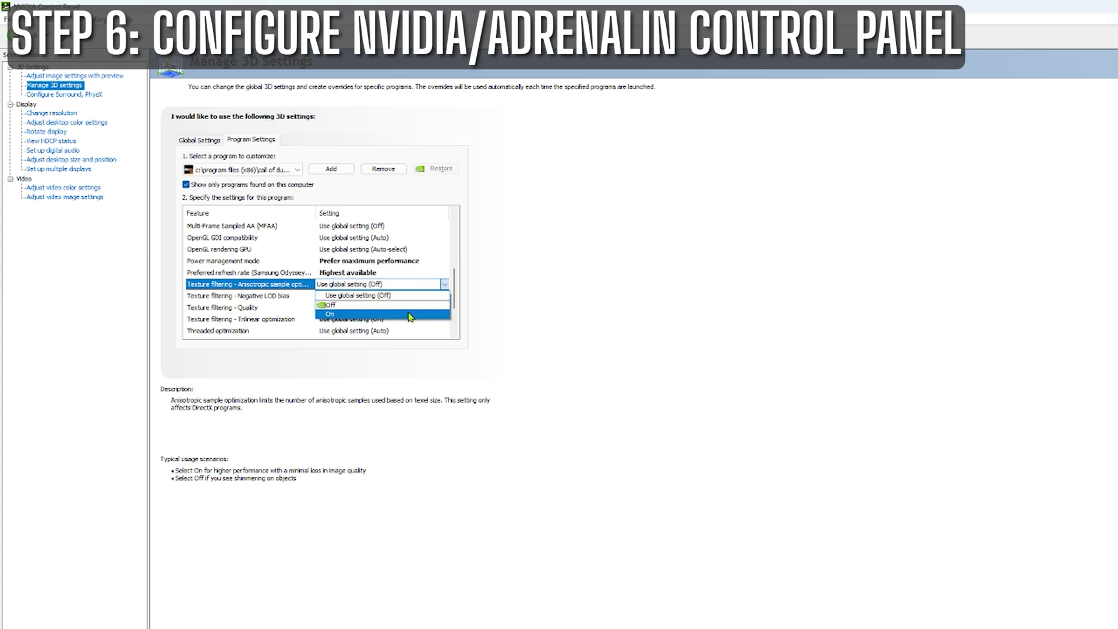
pyautogui.click(411, 314)
pyautogui.scroll(-5, 453, 296)
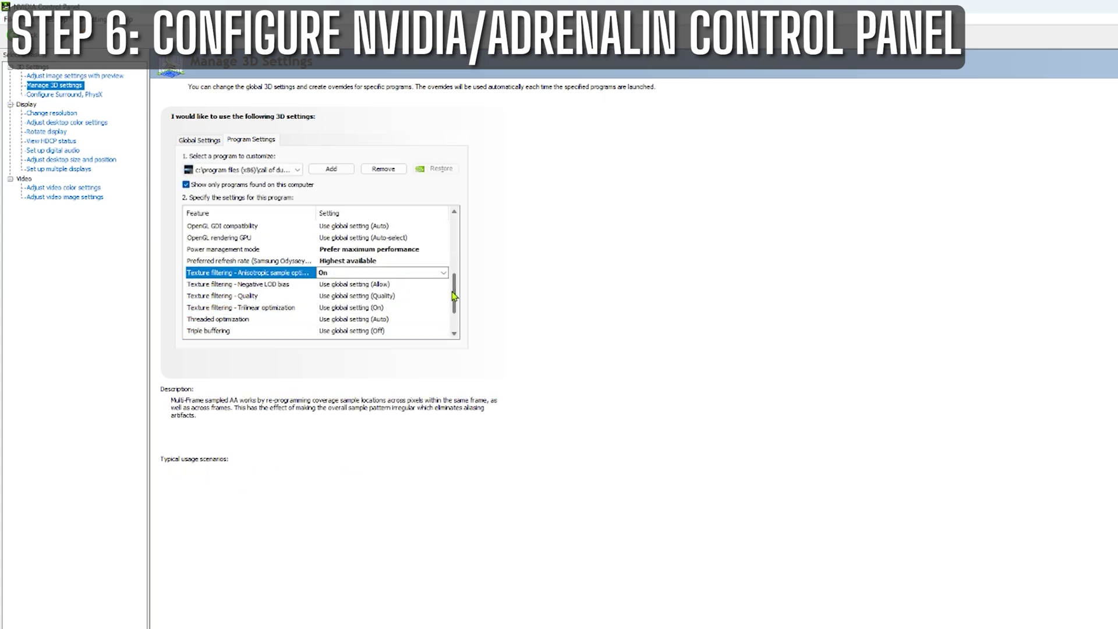
pyautogui.scroll(-1, 454, 296)
pyautogui.click(412, 285)
pyautogui.click(414, 284)
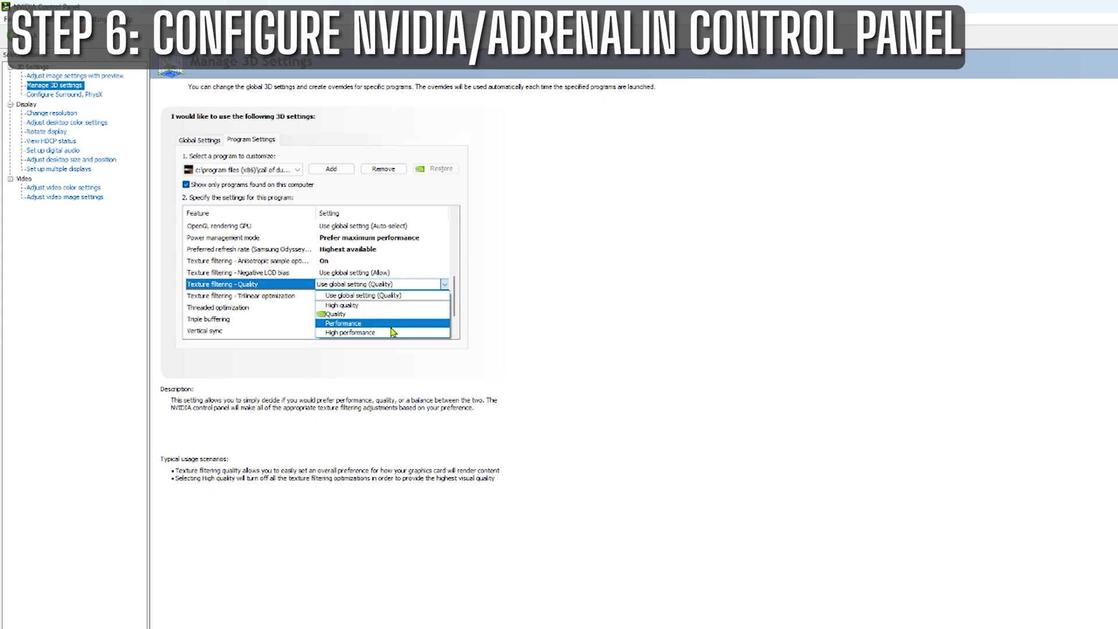
pyautogui.click(394, 332)
# Step: Raise the Samsung display's Digital vibrance slightly in the desktop color settings
pyautogui.click(87, 123)
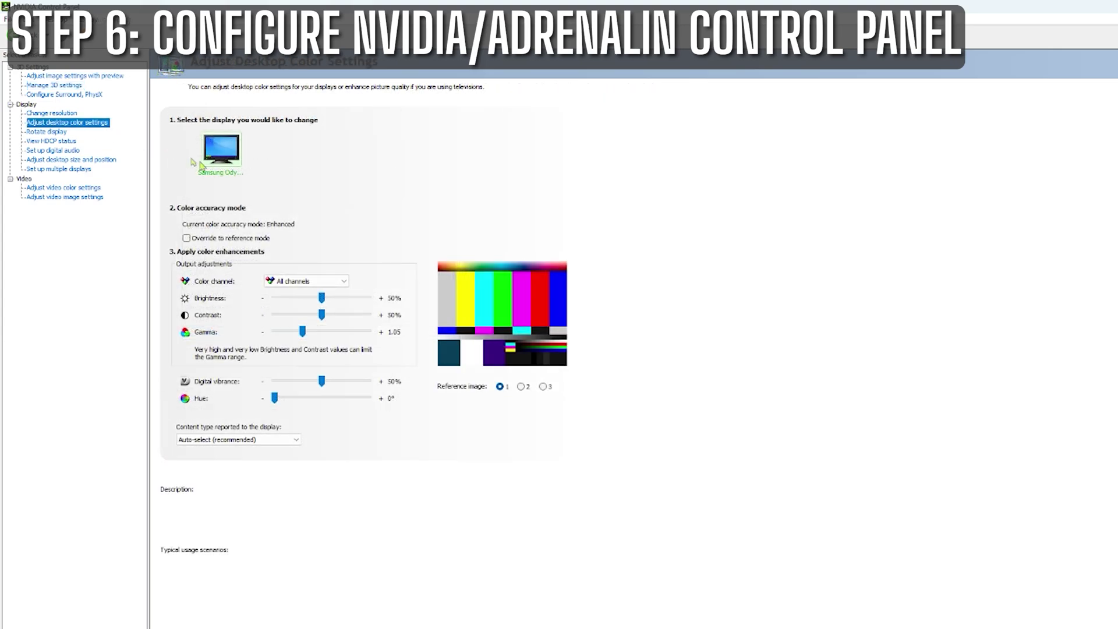
pyautogui.moveTo(321, 381); pyautogui.dragTo(333, 382)
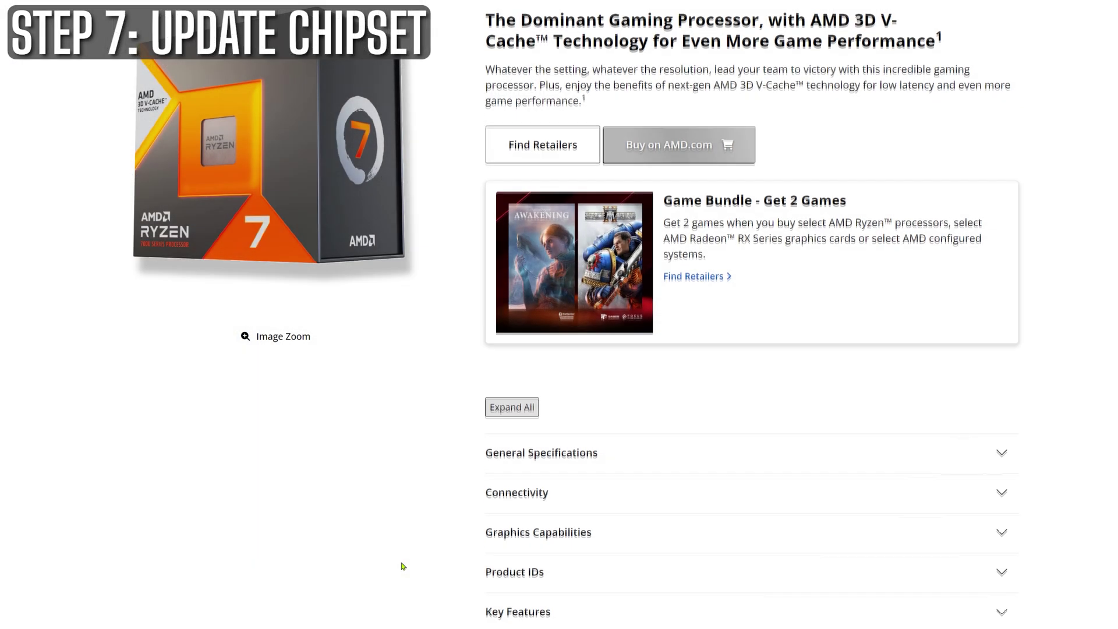
# Step: From AMD's Ryzen 7 product page, open the driver and software downloads page and go to its product search
pyautogui.scroll(-4, 400, 565)
pyautogui.scroll(-1, 258, 569)
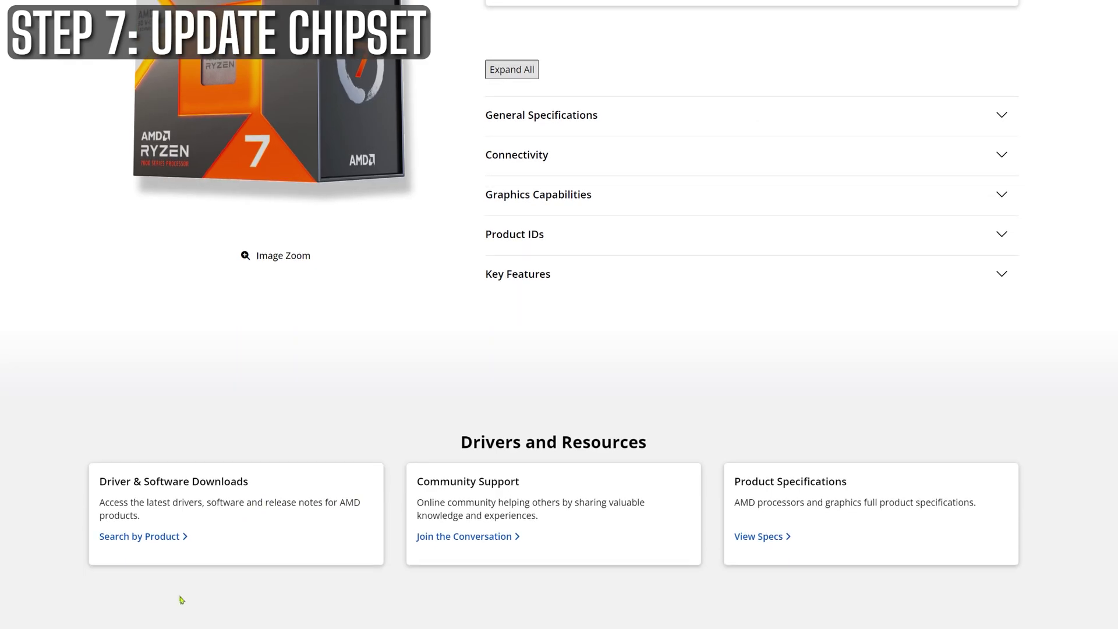
pyautogui.click(163, 536)
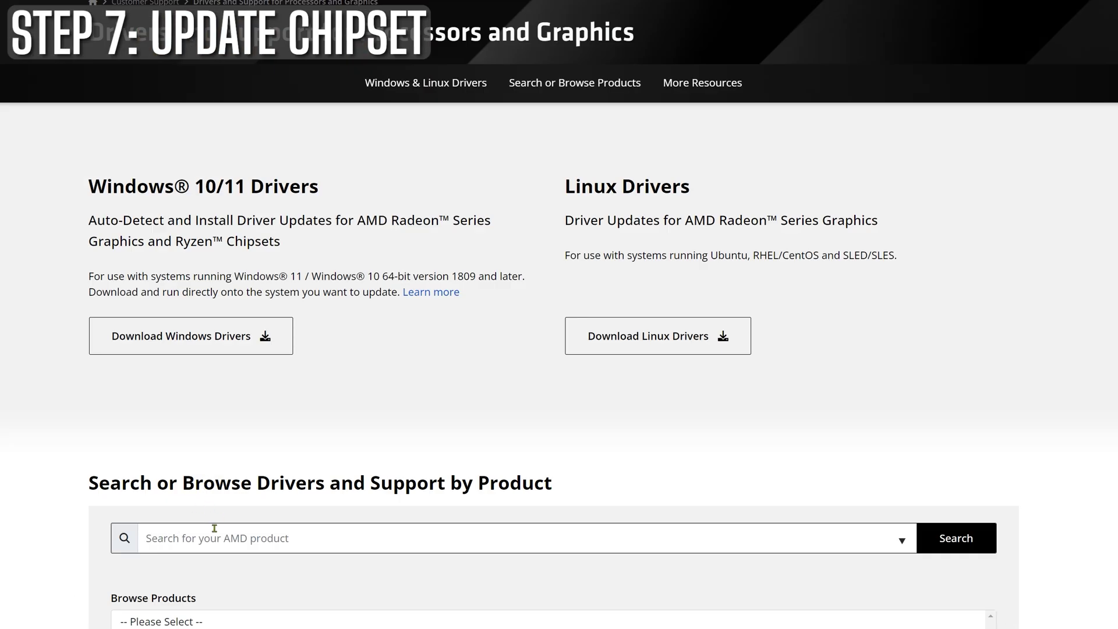
pyautogui.scroll(-1, 215, 523)
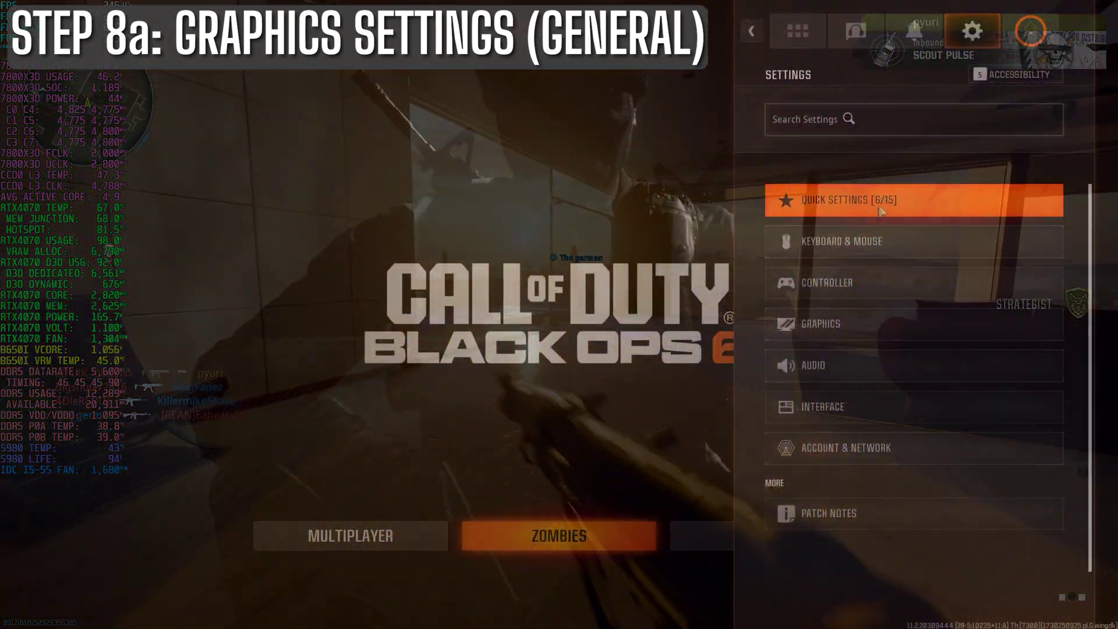
# Step: Open the Graphics settings in Call of Duty: Black Ops 6 and examine the Display Resolution and Display Mode options
pyautogui.click(902, 317)
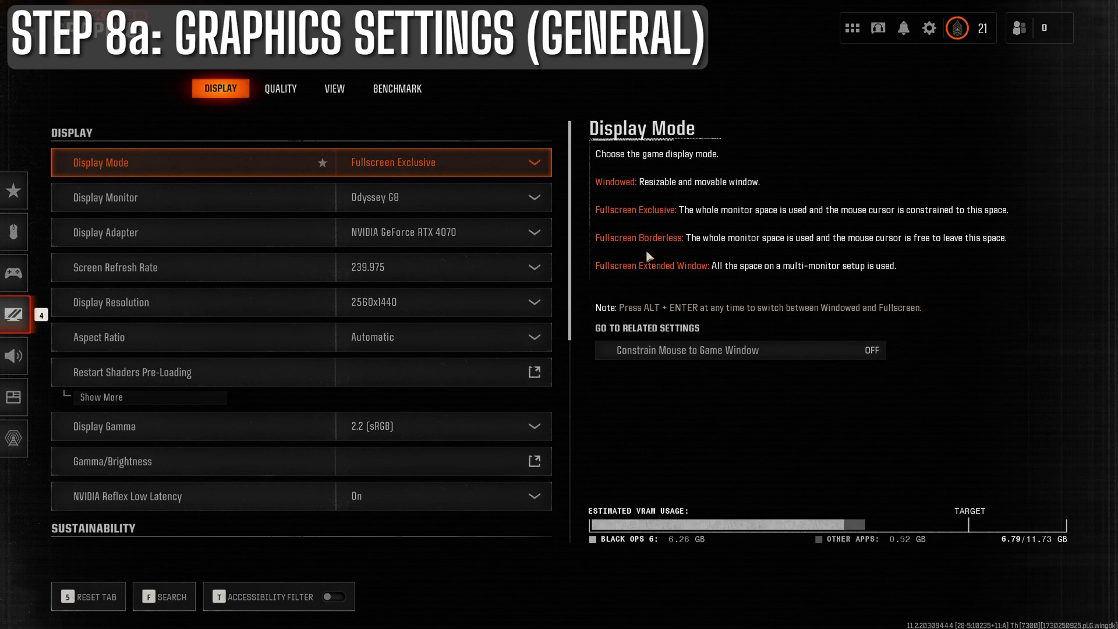
pyautogui.click(532, 297)
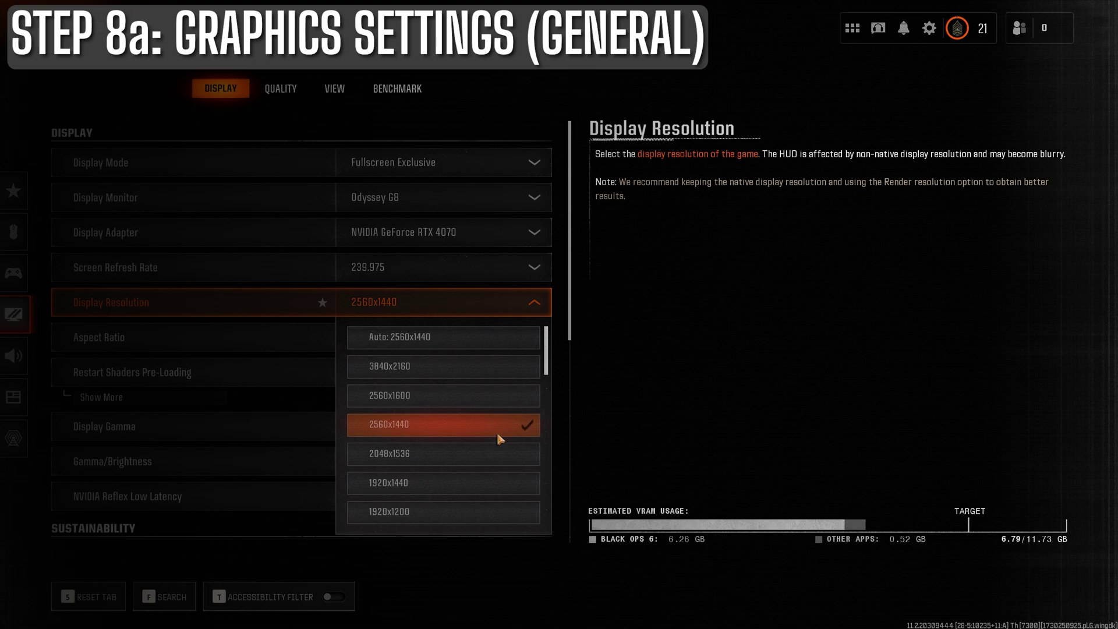
pyautogui.click(507, 312)
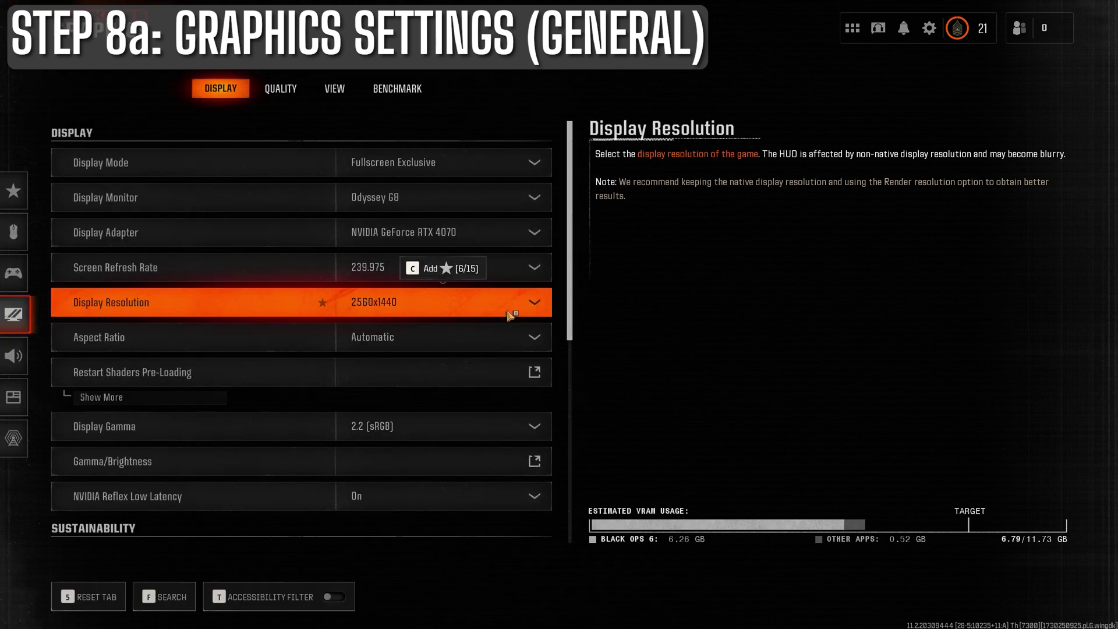
pyautogui.click(500, 163)
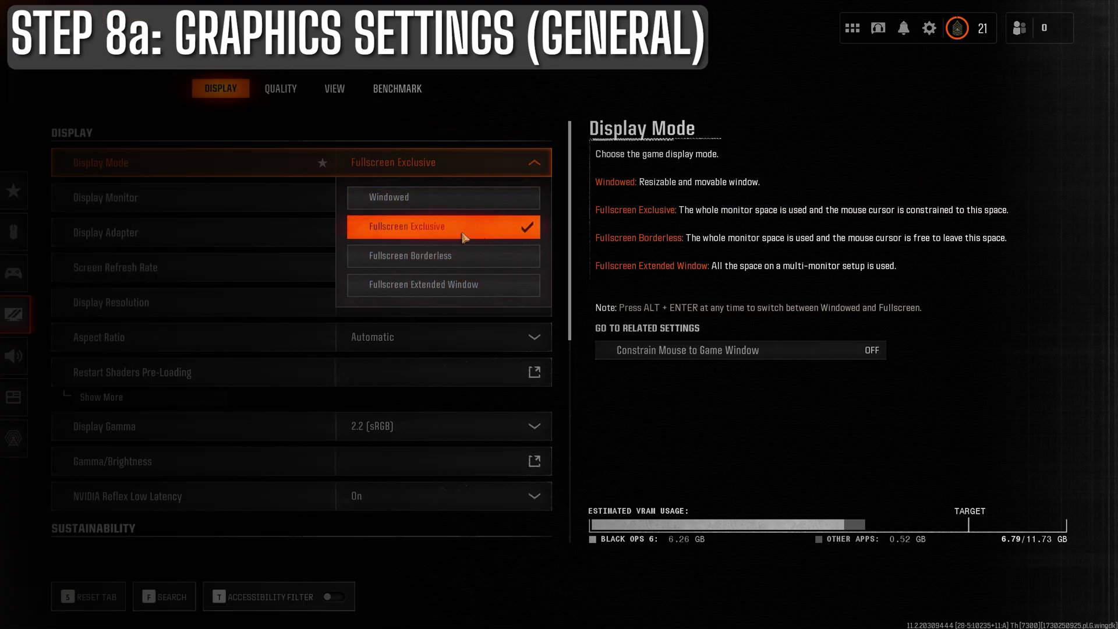
pyautogui.click(499, 170)
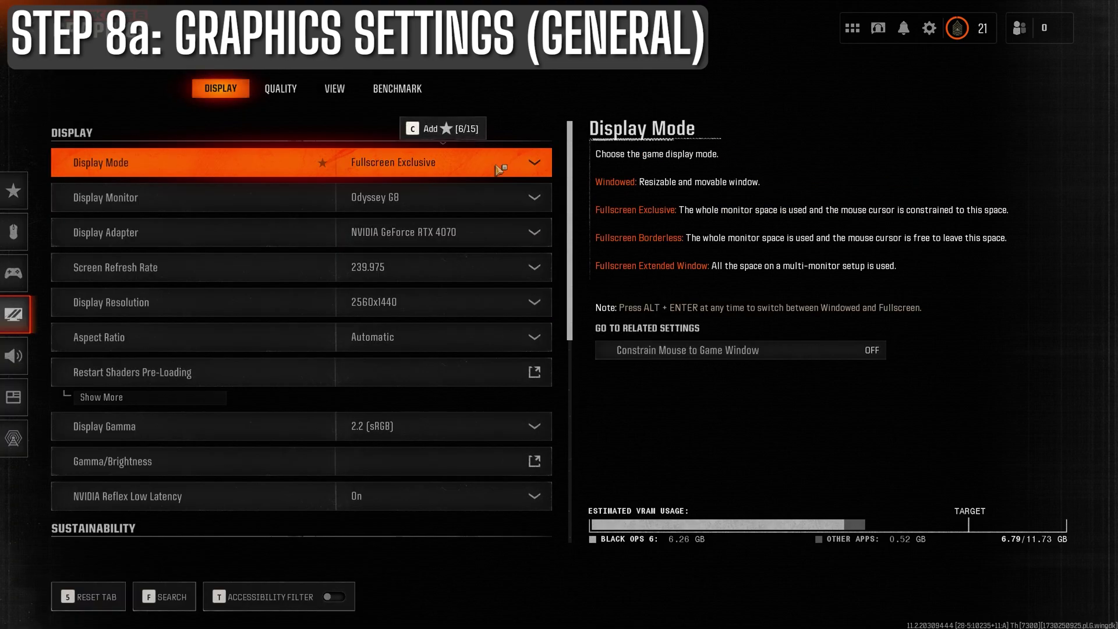
# Step: Choose the Custom Frame Rate Limit mode in the game's Sustainability settings
pyautogui.moveTo(574, 148); pyautogui.dragTo(579, 208)
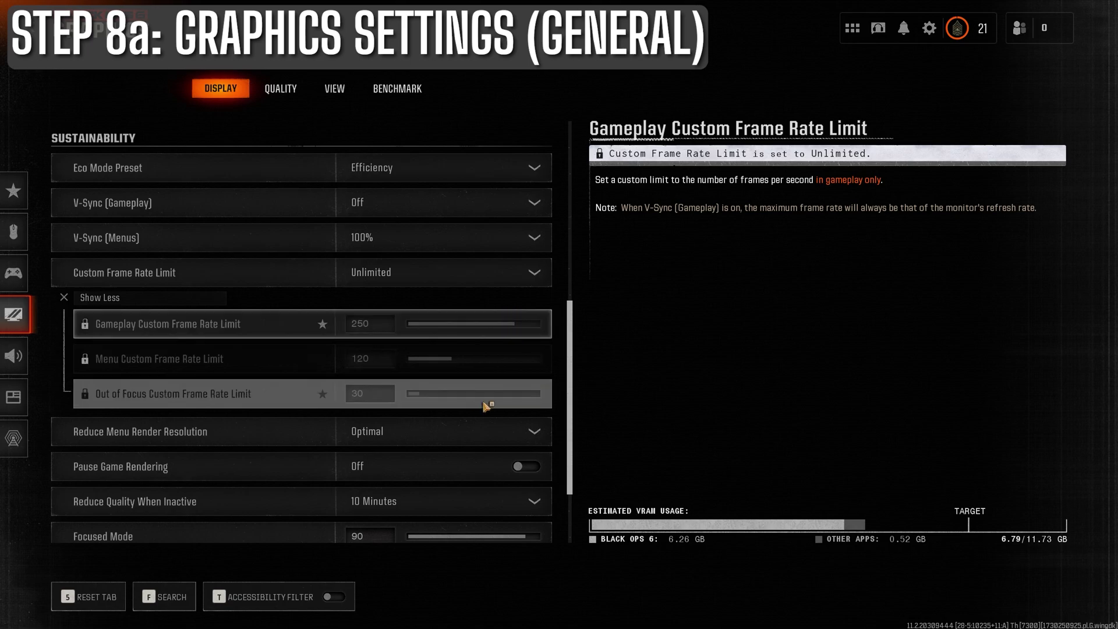
pyautogui.click(518, 273)
pyautogui.click(520, 335)
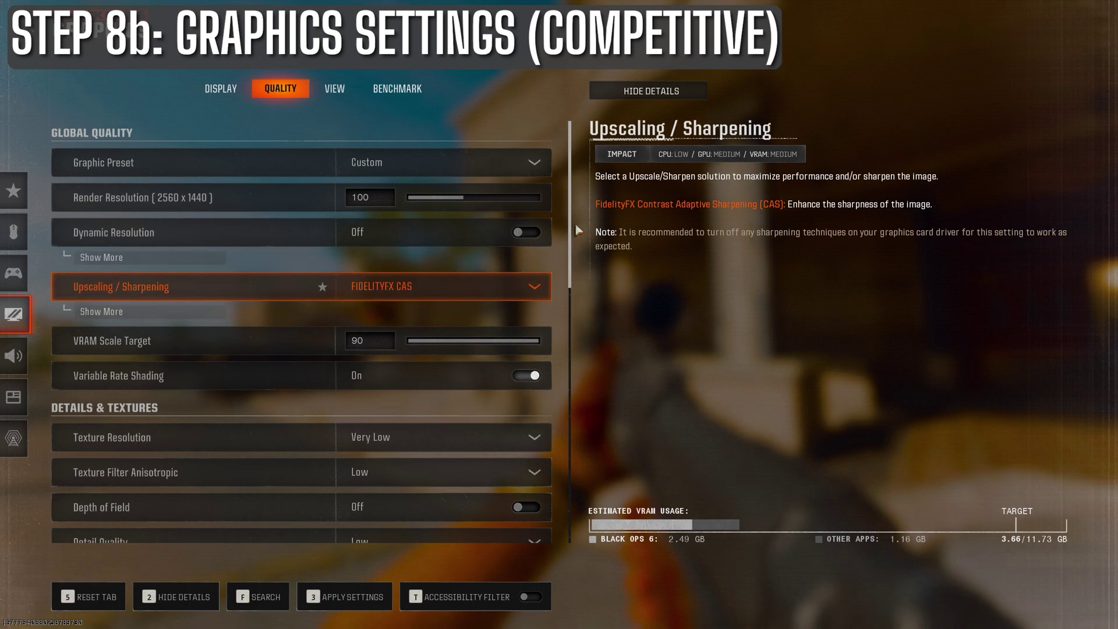
# Step: Examine the Upscaling / Sharpening options and review the remaining competitive Quality settings down to the shadow, lighting and environment groups
pyautogui.scroll(-2, 538, 284)
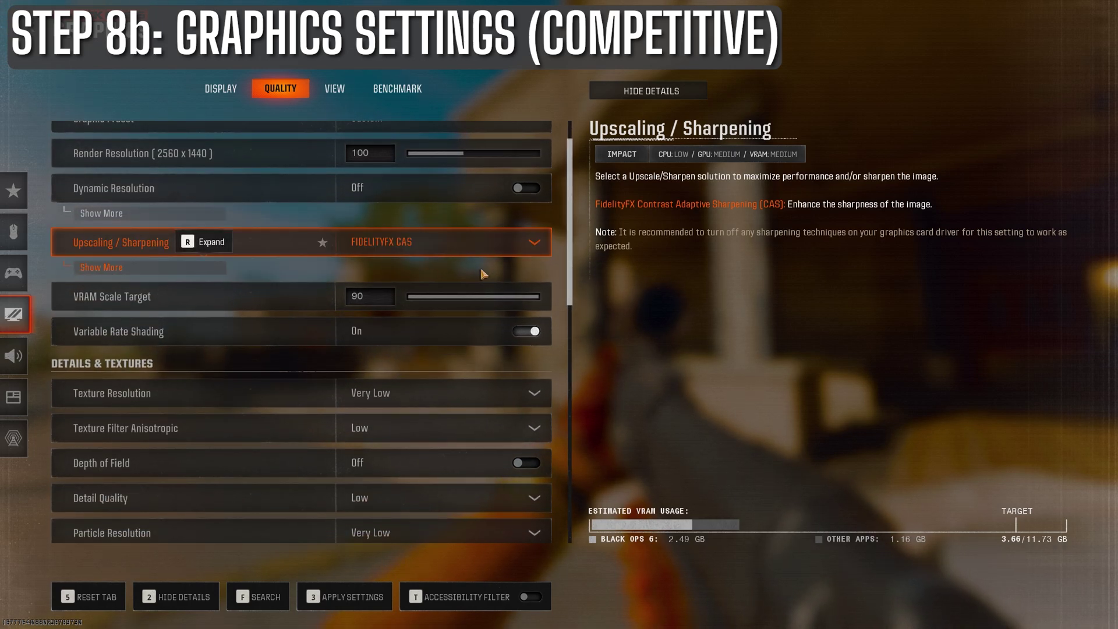
pyautogui.click(482, 243)
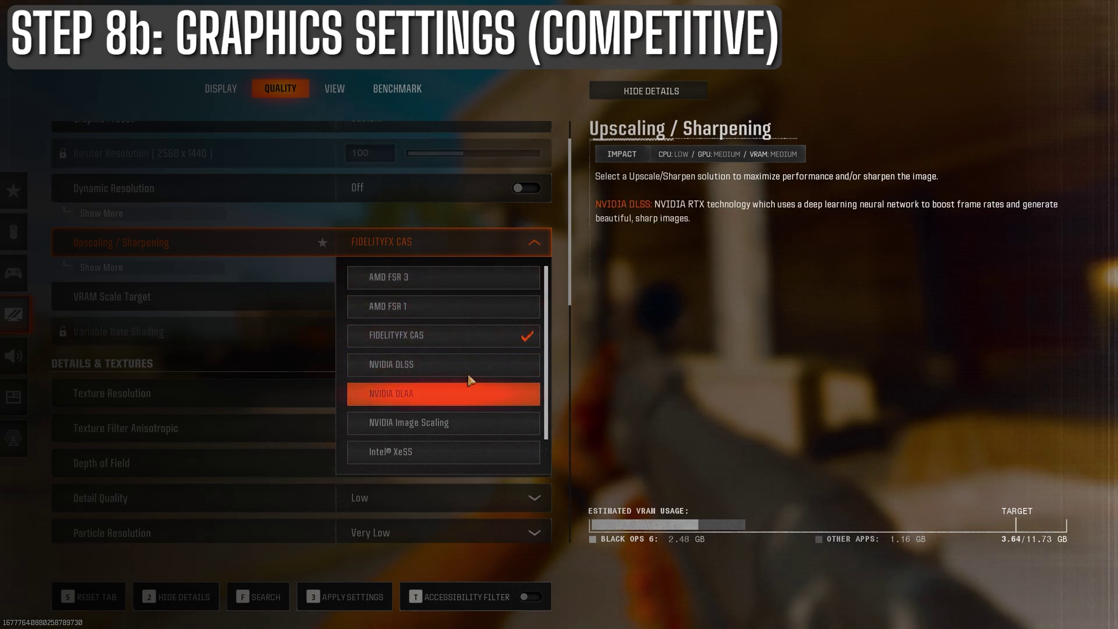
pyautogui.click(523, 242)
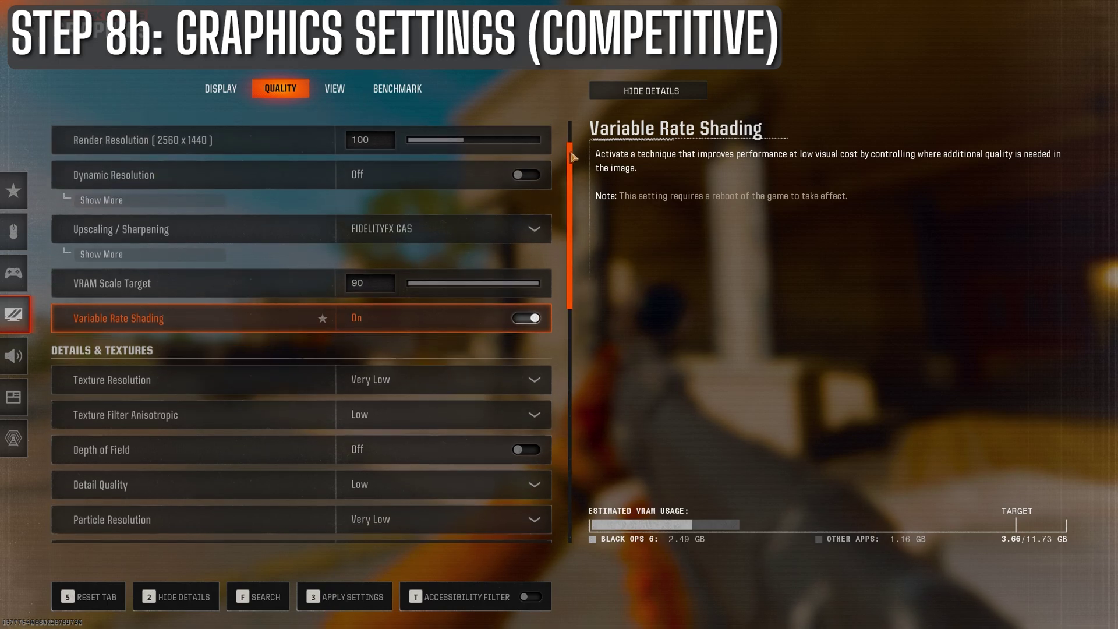
pyautogui.moveTo(572, 156); pyautogui.dragTo(580, 215)
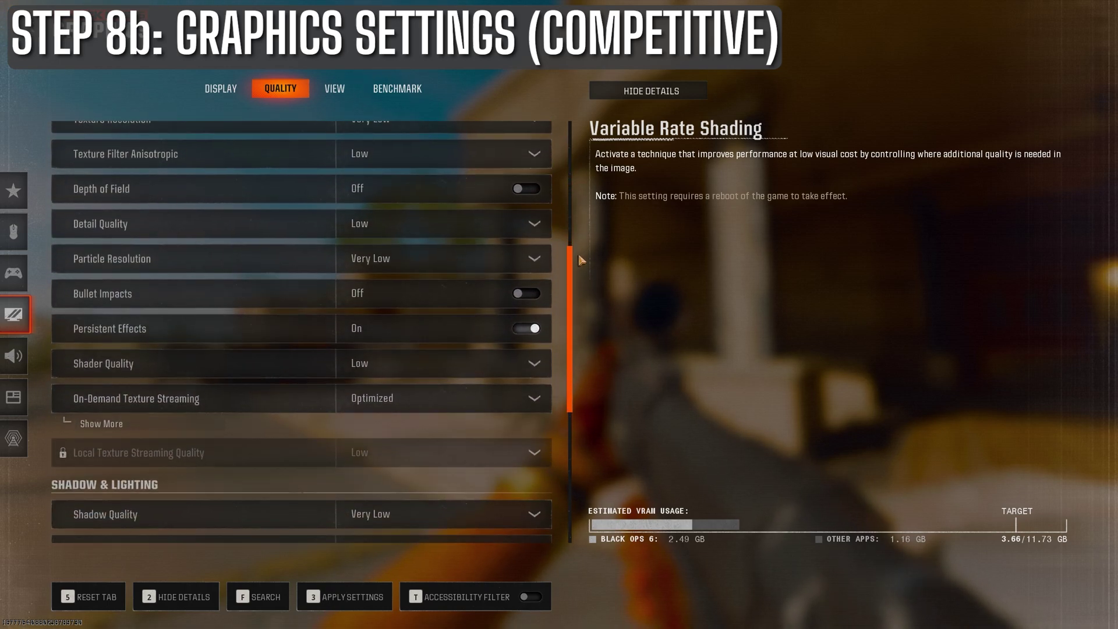
pyautogui.moveTo(580, 260); pyautogui.dragTo(575, 425)
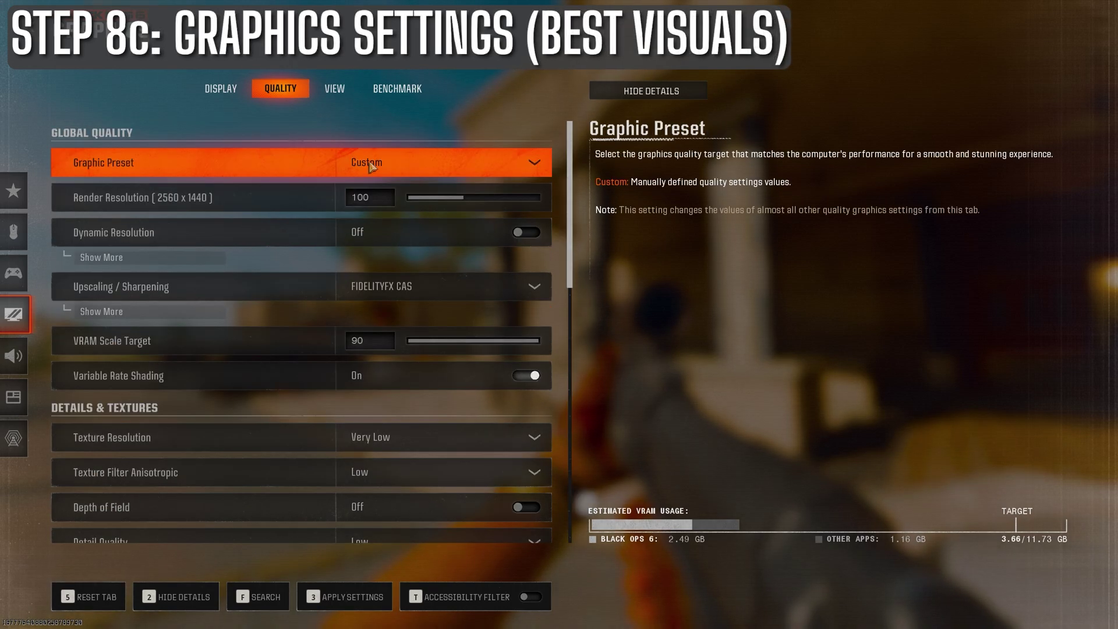
# Step: Apply the Extreme graphic preset and set Tessellation to All for the best visuals
pyautogui.click(367, 166)
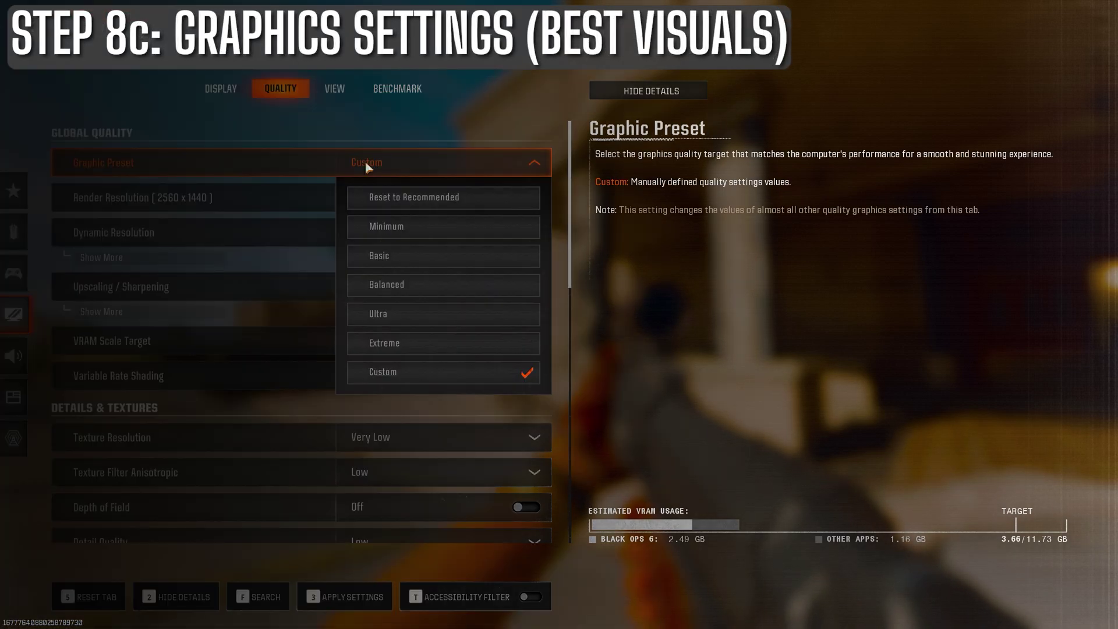
pyautogui.click(428, 349)
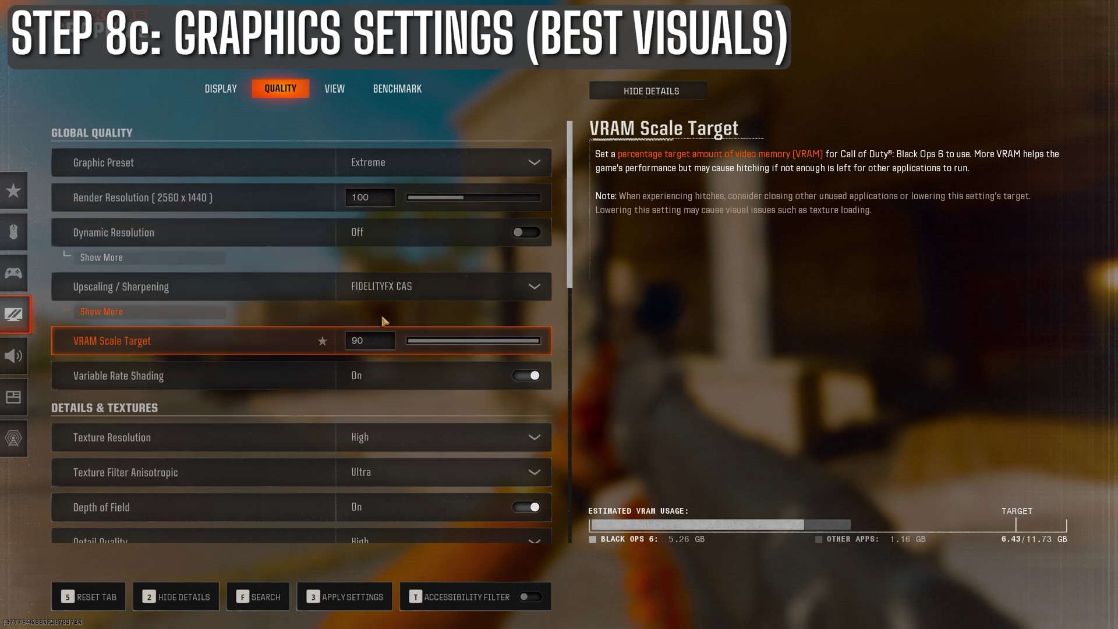
pyautogui.moveTo(573, 138); pyautogui.dragTo(576, 199)
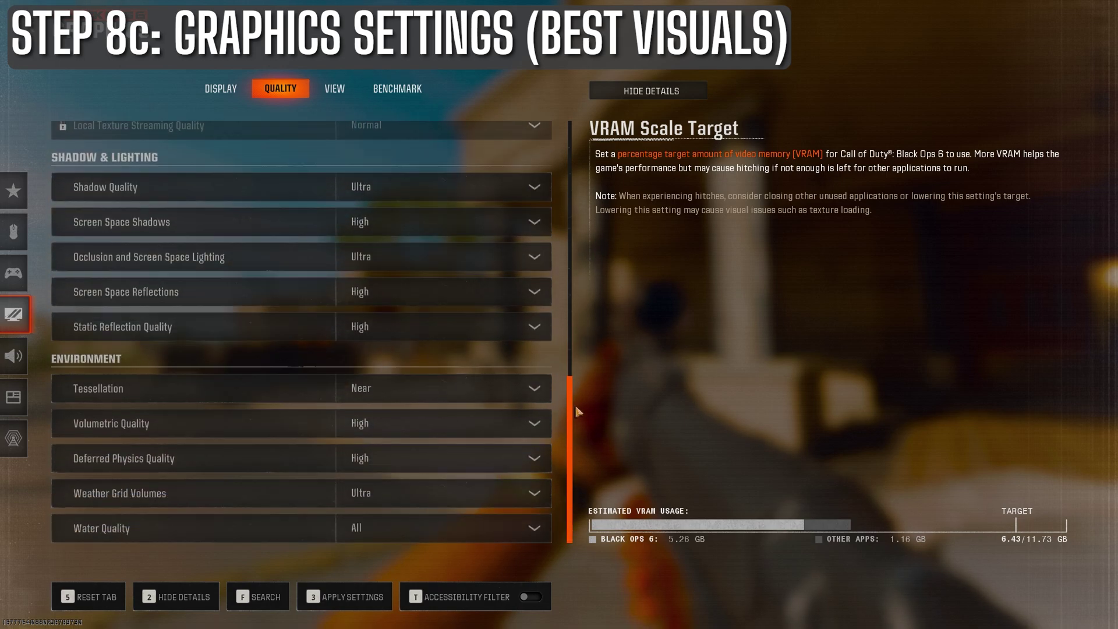
pyautogui.click(522, 394)
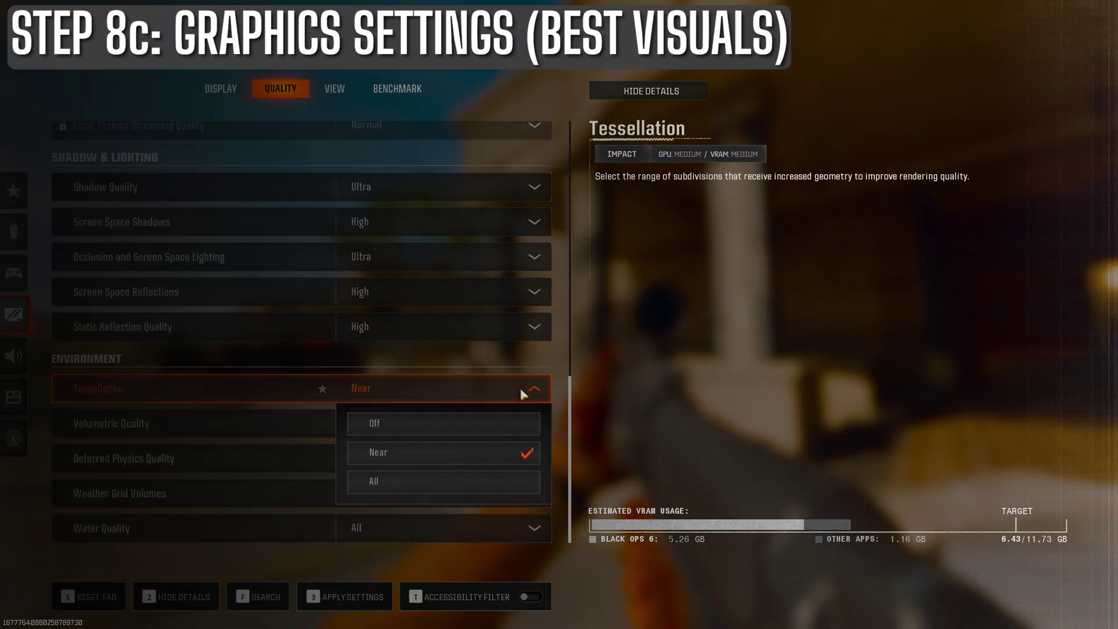
pyautogui.click(420, 489)
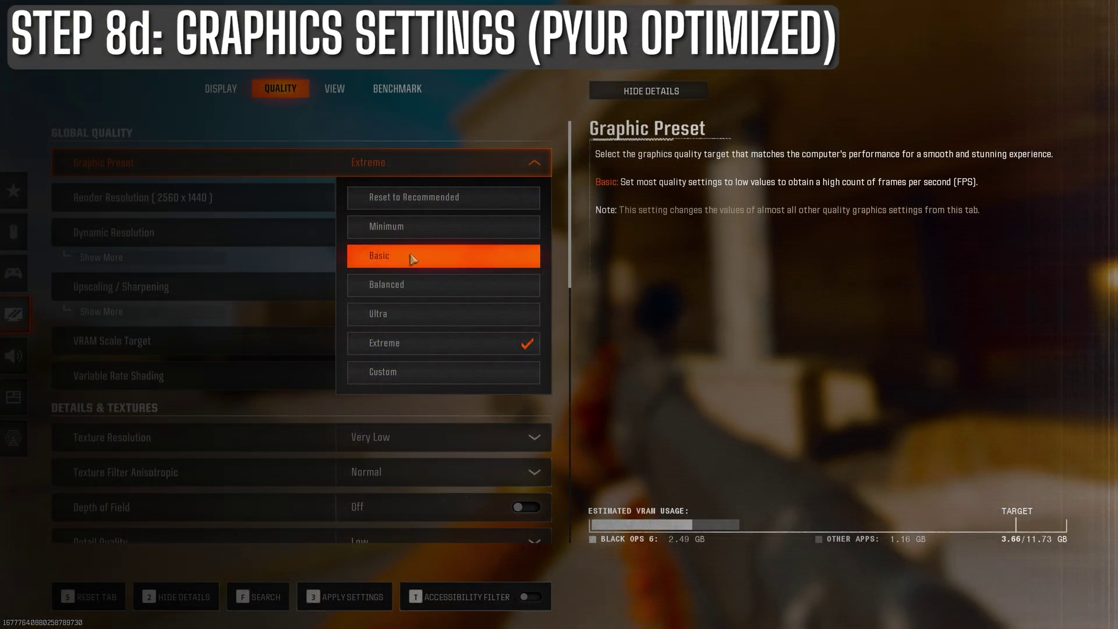
# Step: Apply the Basic graphic preset and expand the FidelityFX CAS Strength setting under Upscaling / Sharpening
pyautogui.click(412, 259)
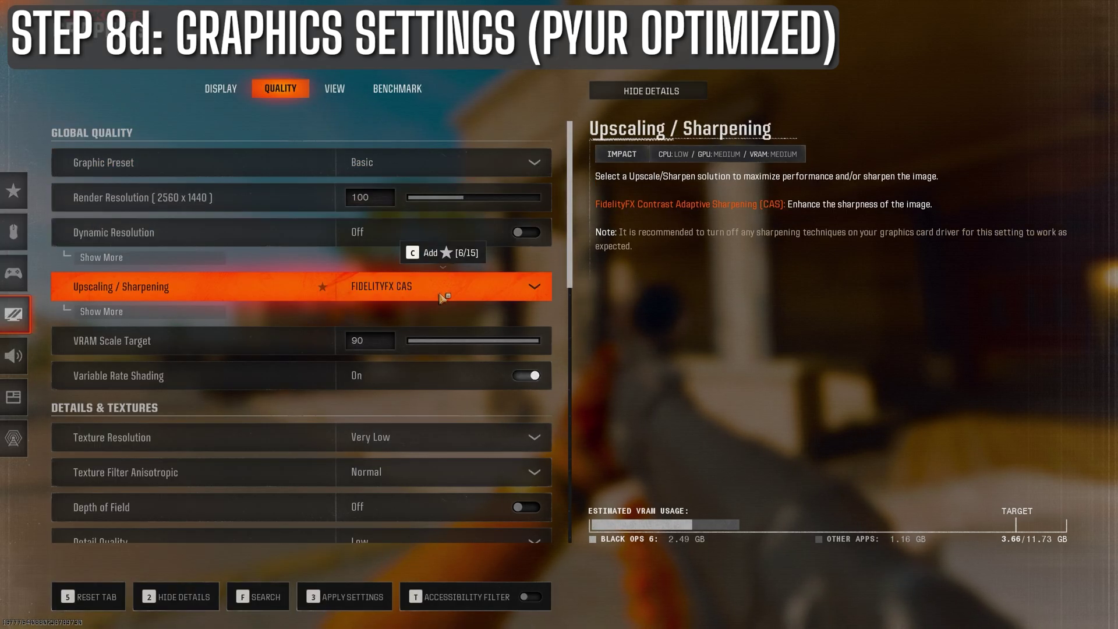
pyautogui.click(440, 312)
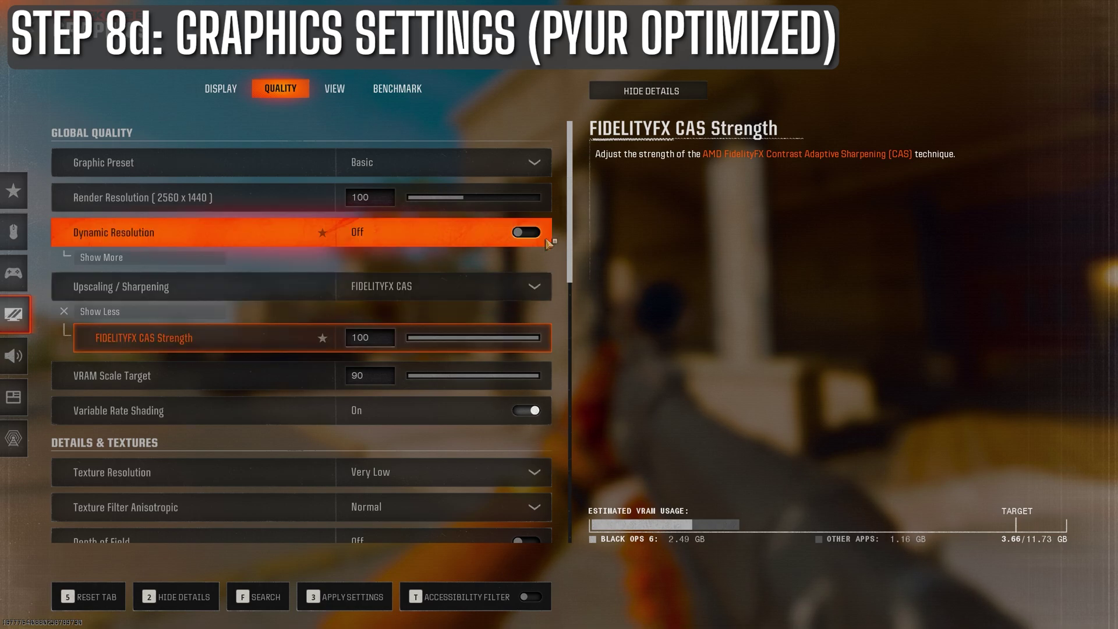
pyautogui.scroll(-5, 564, 253)
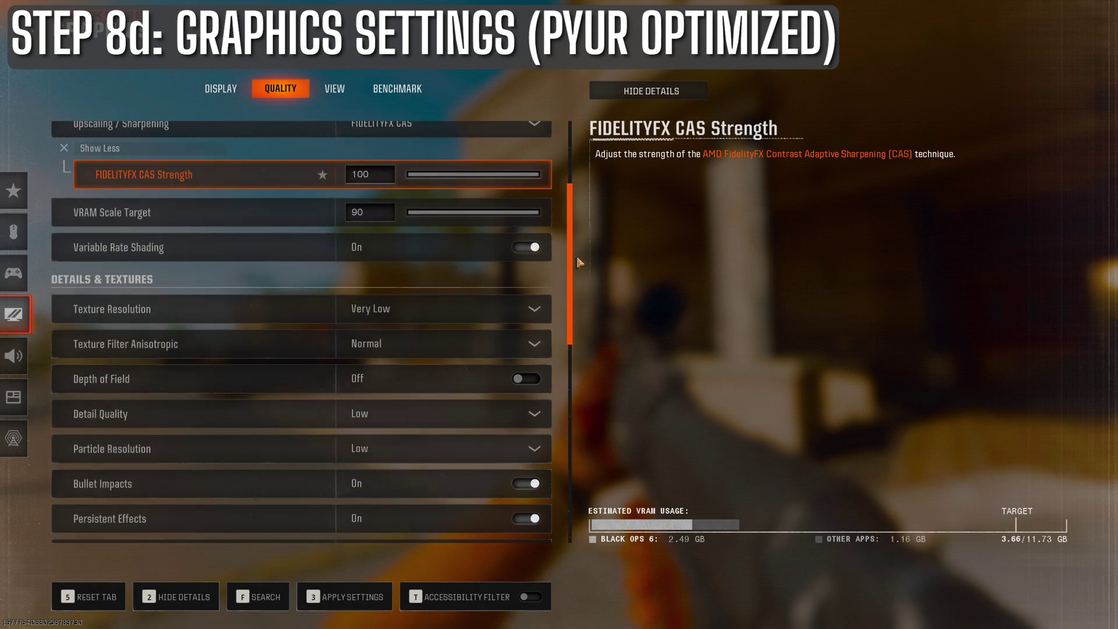
# Step: Set Texture Resolution to Normal and review the remaining Quality settings
pyautogui.click(428, 314)
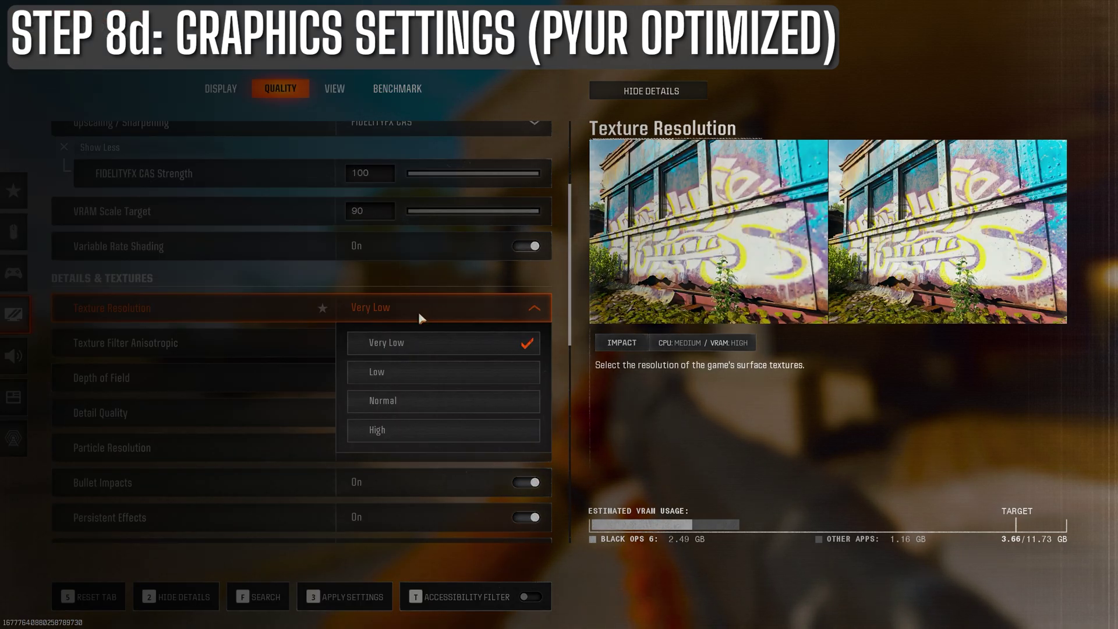
pyautogui.click(436, 402)
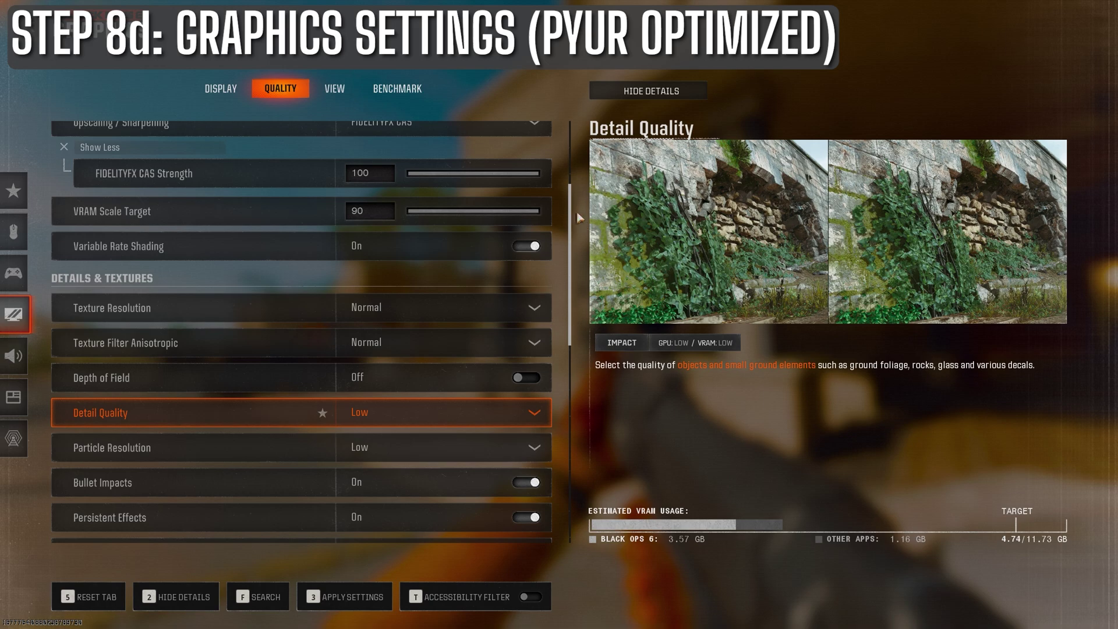
pyautogui.scroll(-1, 573, 204)
pyautogui.moveTo(573, 204); pyautogui.dragTo(564, 398)
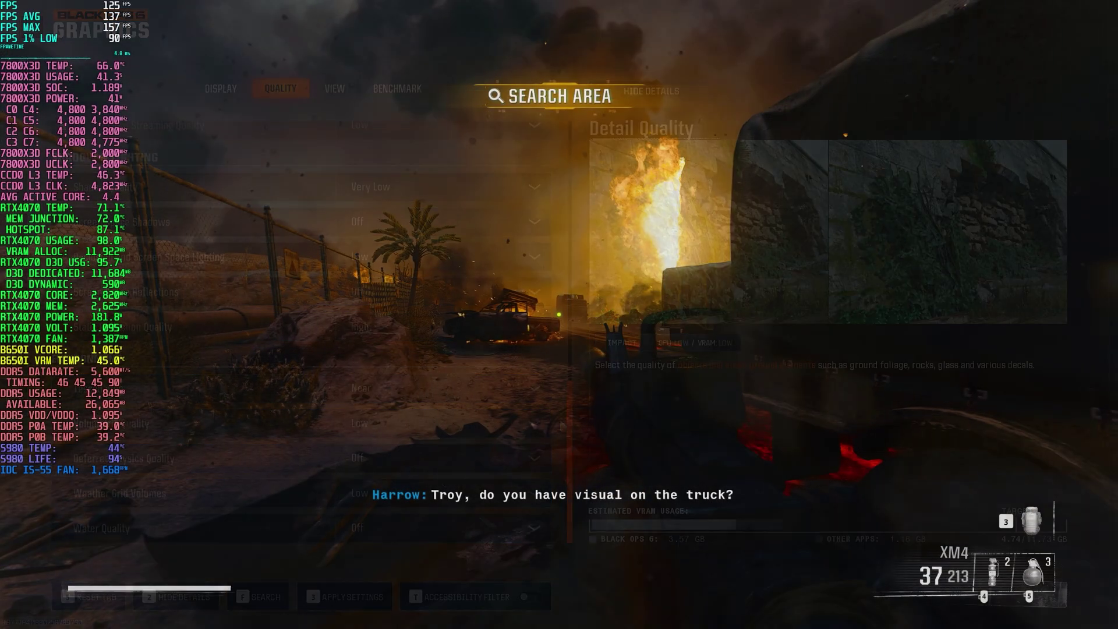